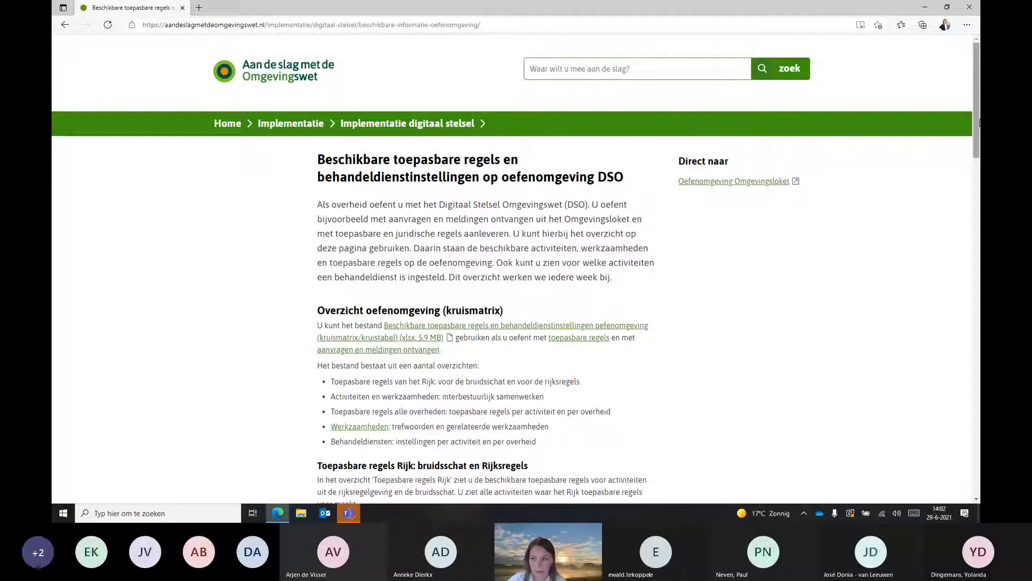
Download the "Beschikbare toepasbare regels en behandeldienstinstellingen oefenomgeving" xlsx file from the kruismatrix section and open it in Excel.
left_click_drag(973, 119, 973, 127)
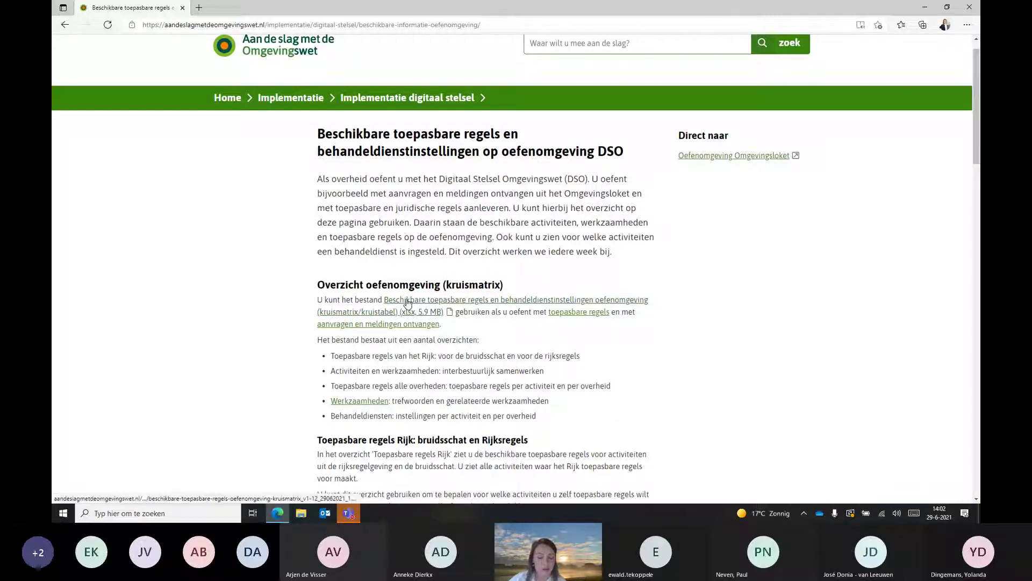
left_click(407, 302)
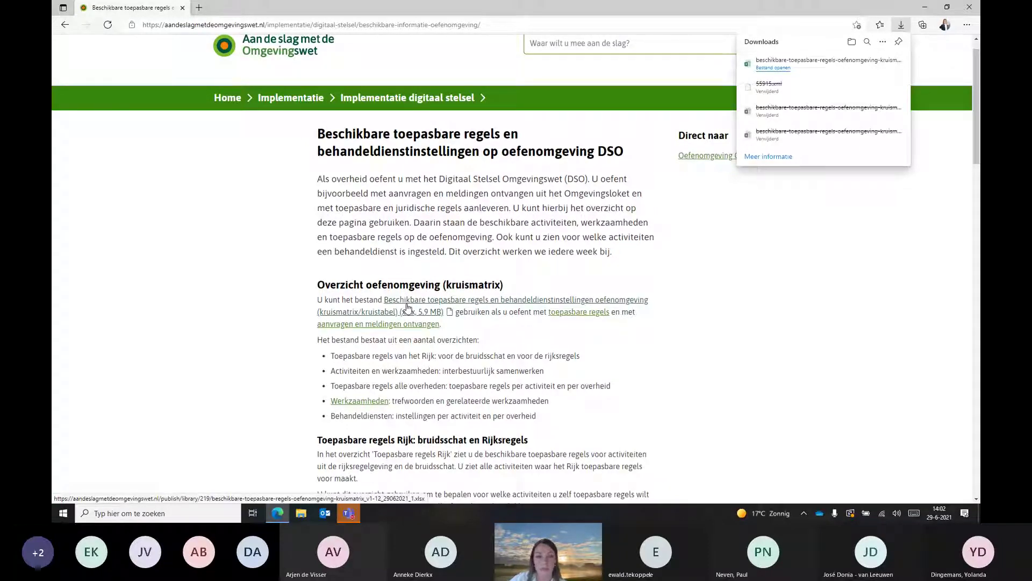
left_click(814, 65)
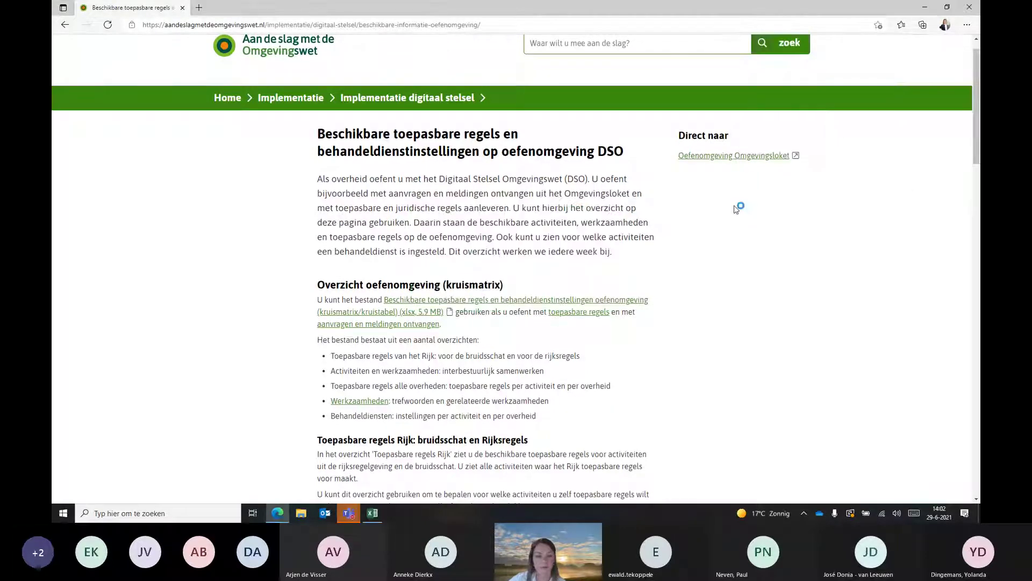
left_click(368, 517)
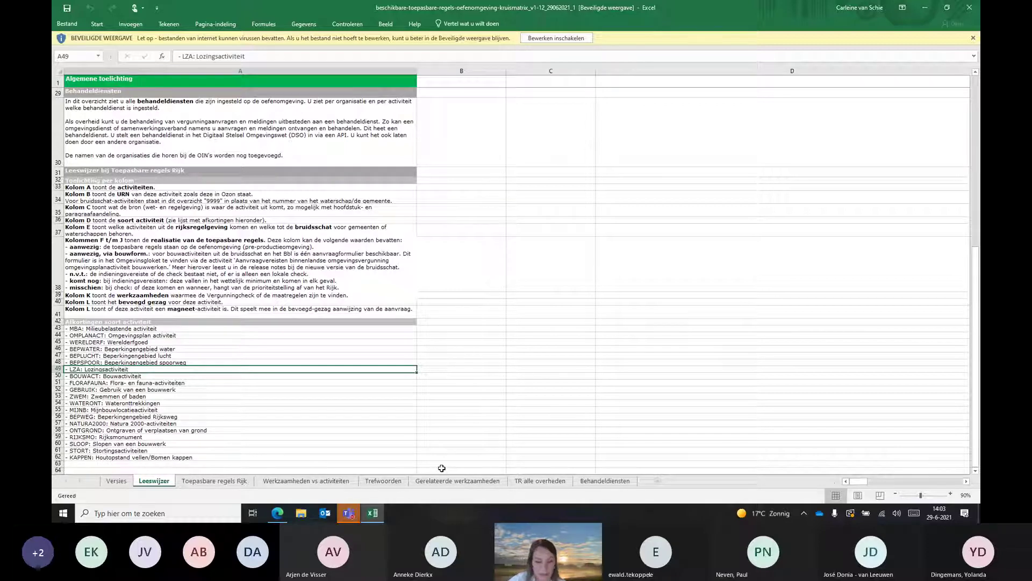
Go to the "TR alle overheden" sheet and enable editing of the protected workbook.
left_click(523, 485)
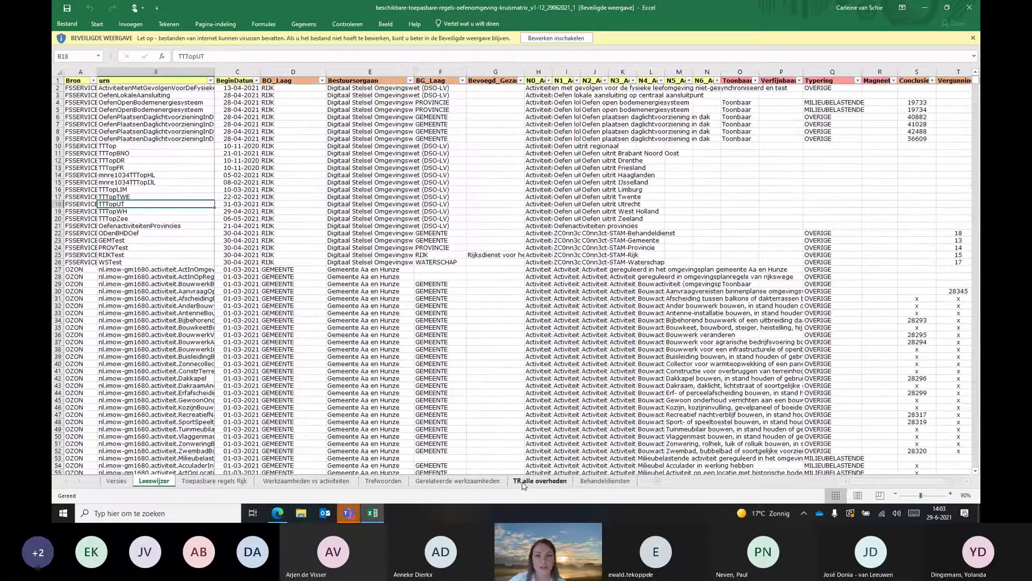
left_click(577, 37)
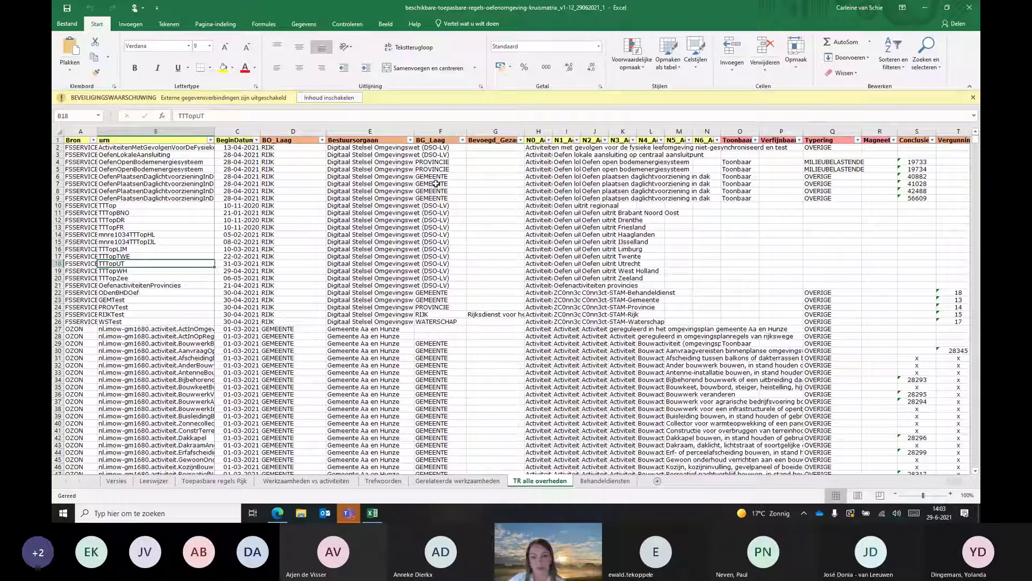
Filter the BO_Laag column to show only GEMEENTE rows.
left_click(356, 132)
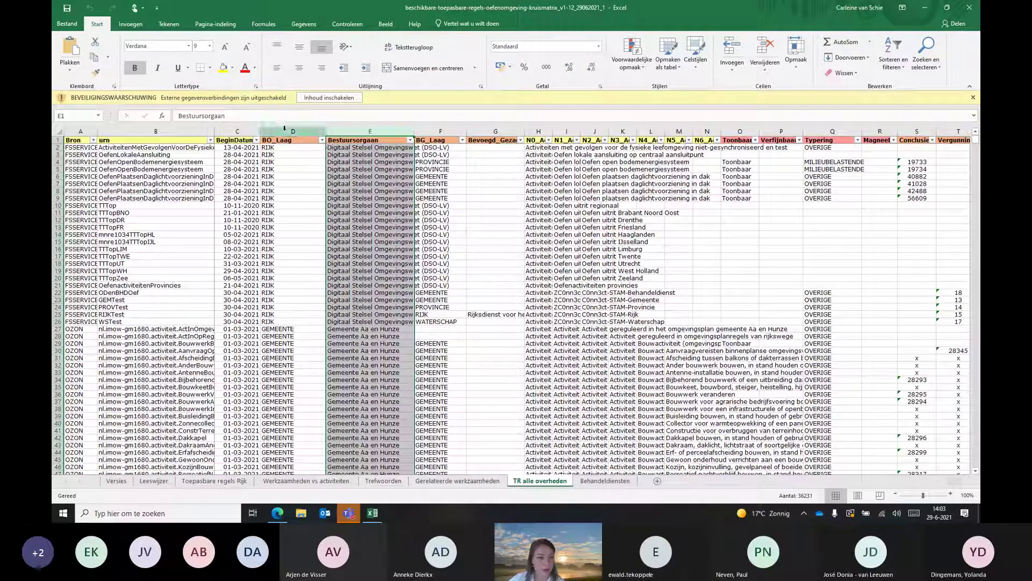
left_click(266, 132)
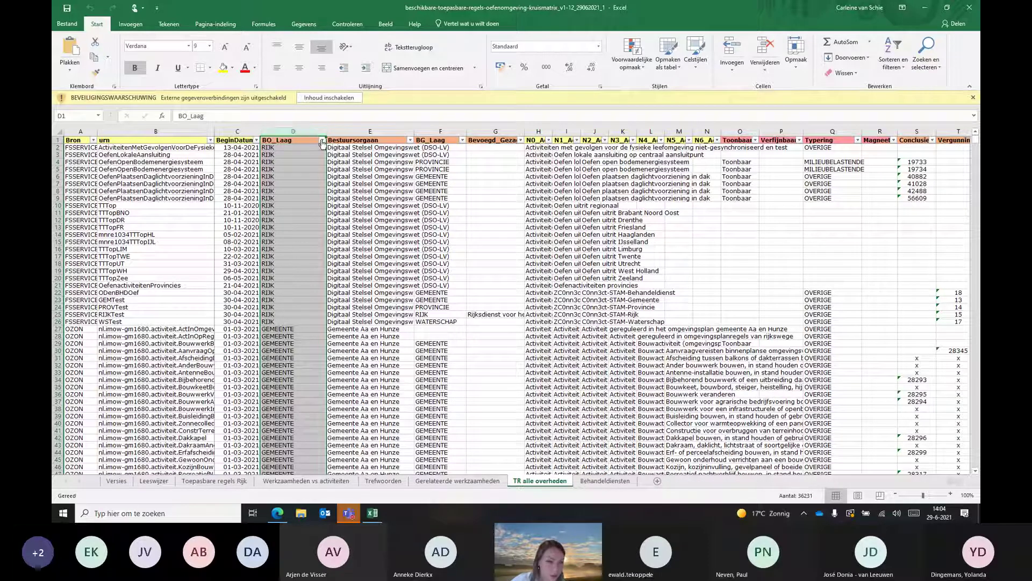
left_click(323, 141)
left_click(251, 234)
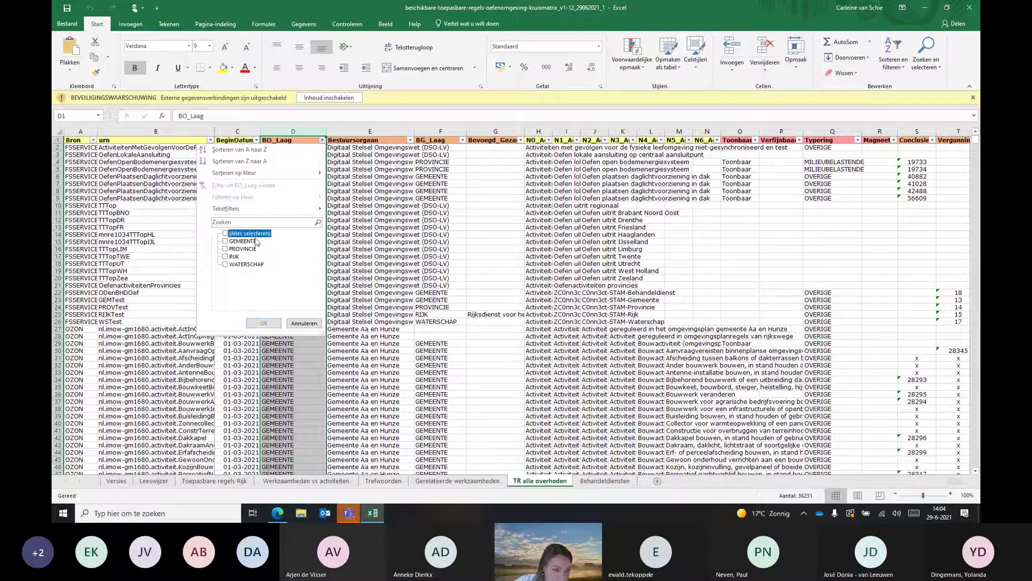
left_click(250, 241)
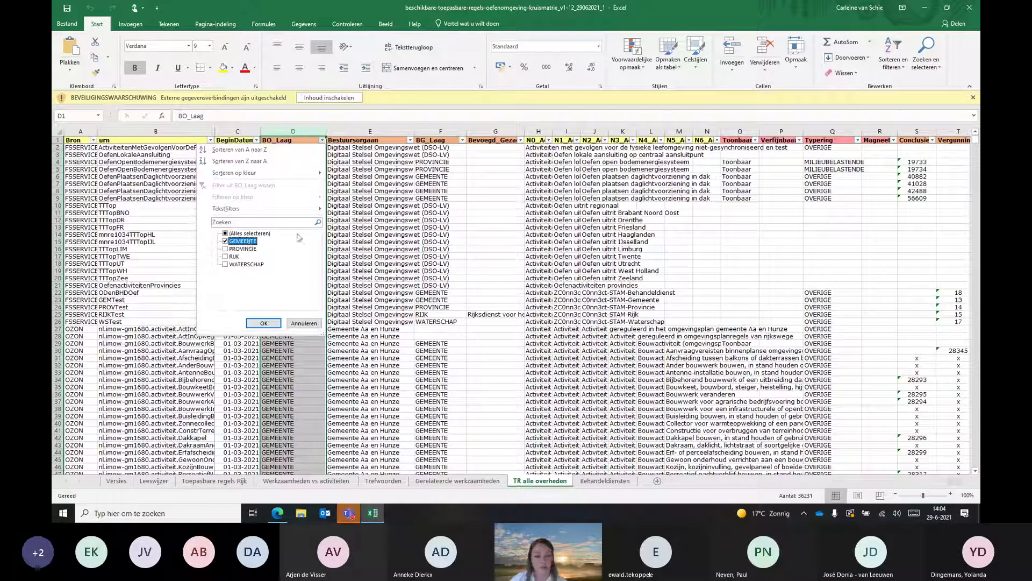
left_click(263, 323)
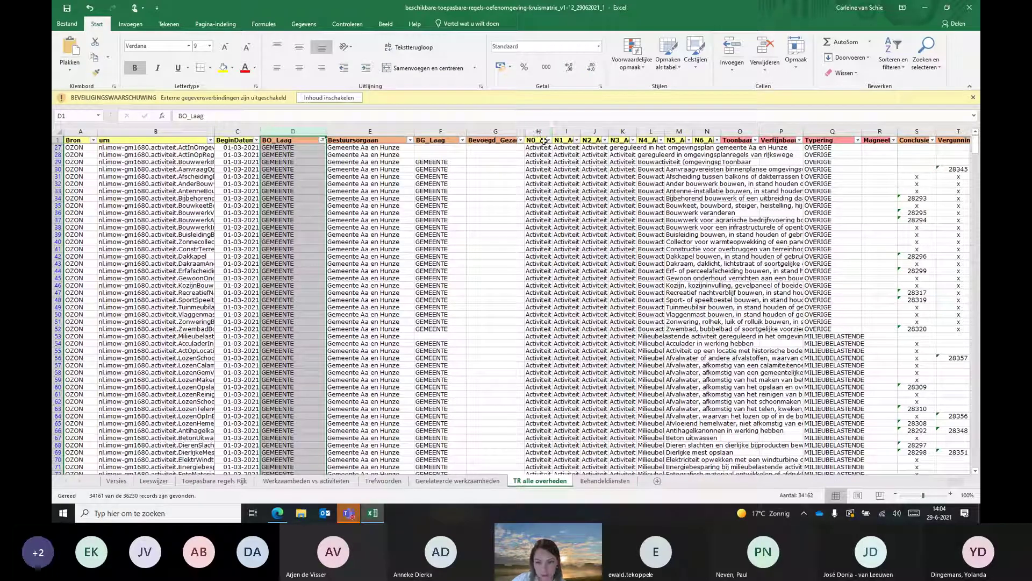
Widen the N0, N1 and N2 activity columns and go through the activity levels N0 to N6.
left_click_drag(553, 131, 651, 129)
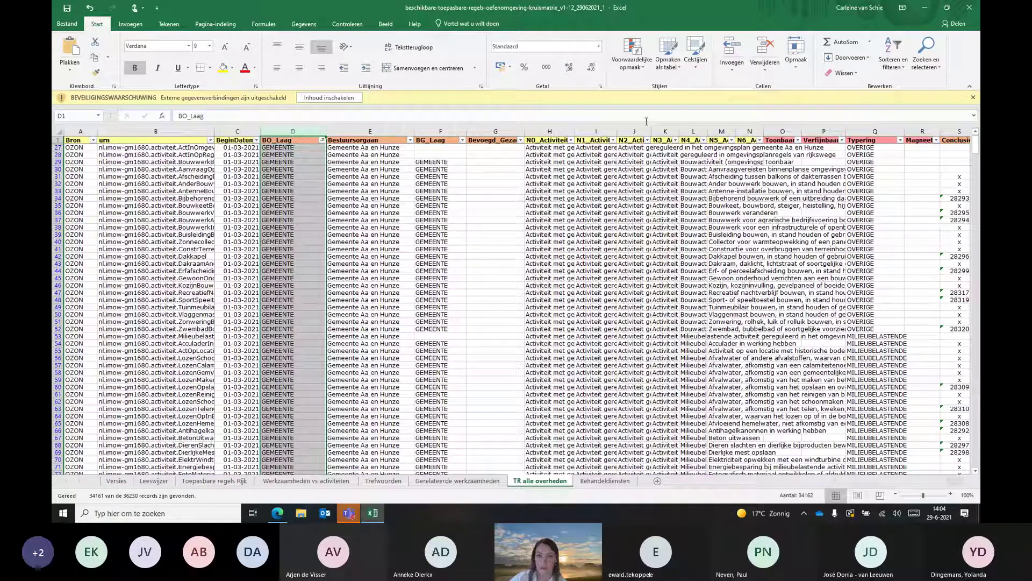
left_click(545, 148)
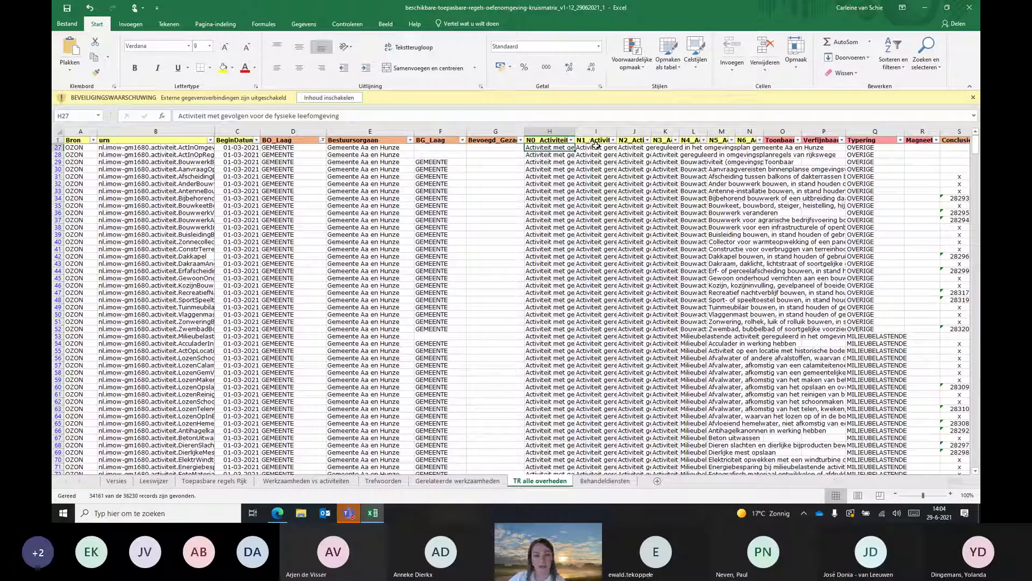
left_click(595, 146)
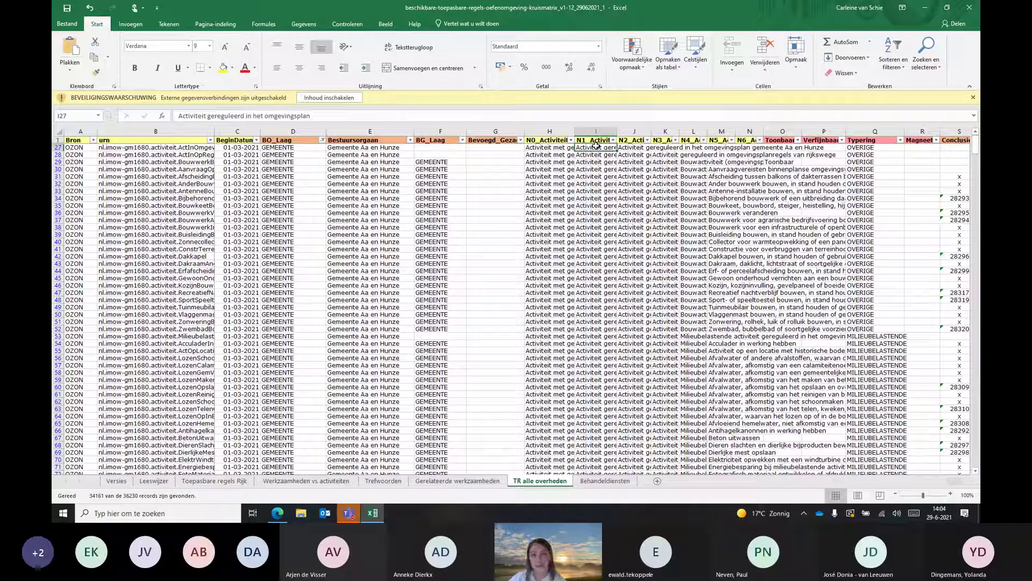
left_click(632, 147)
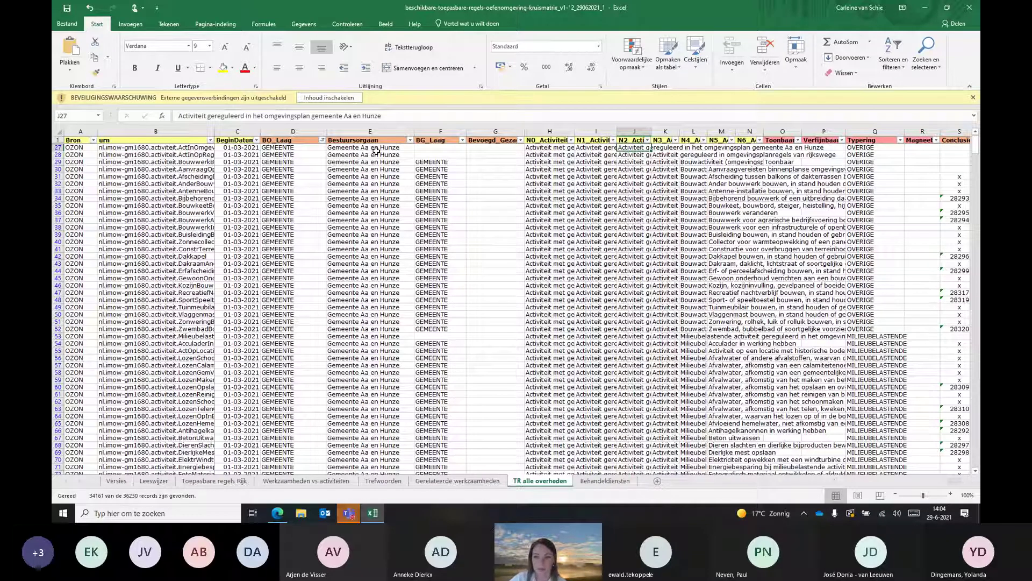
key("Right")
key("Down")
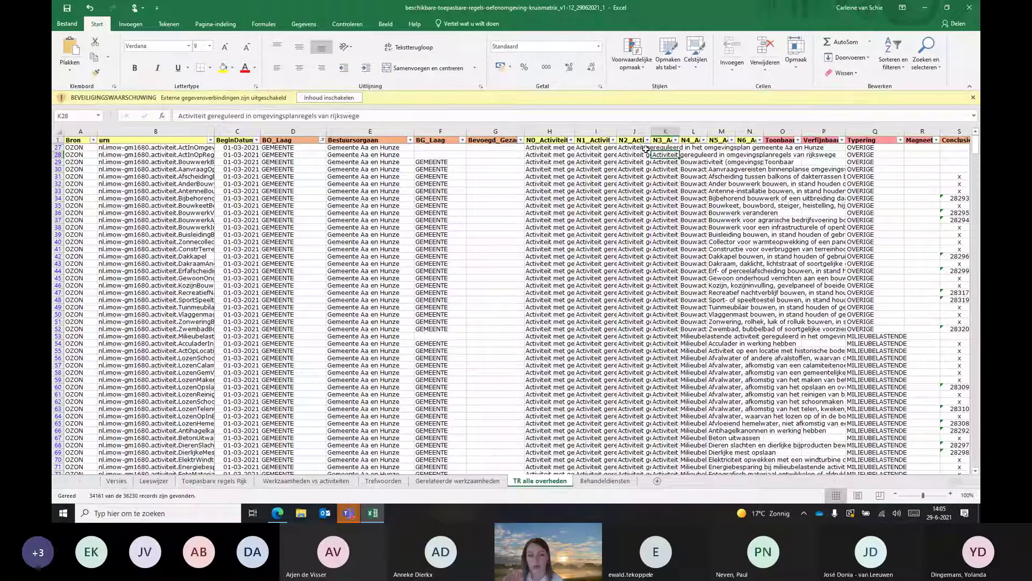
left_click(698, 132)
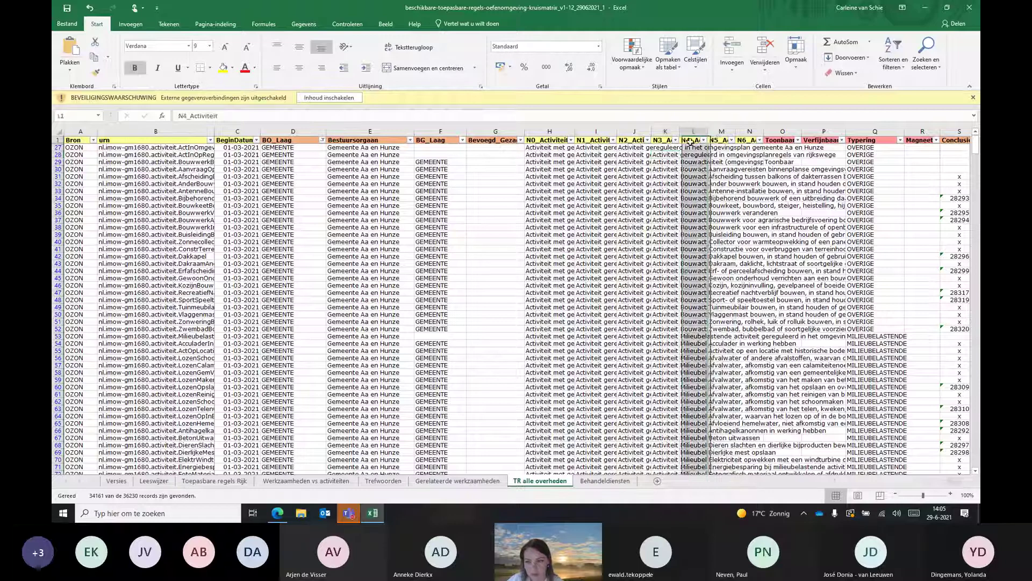
left_click(720, 141)
left_click(738, 141)
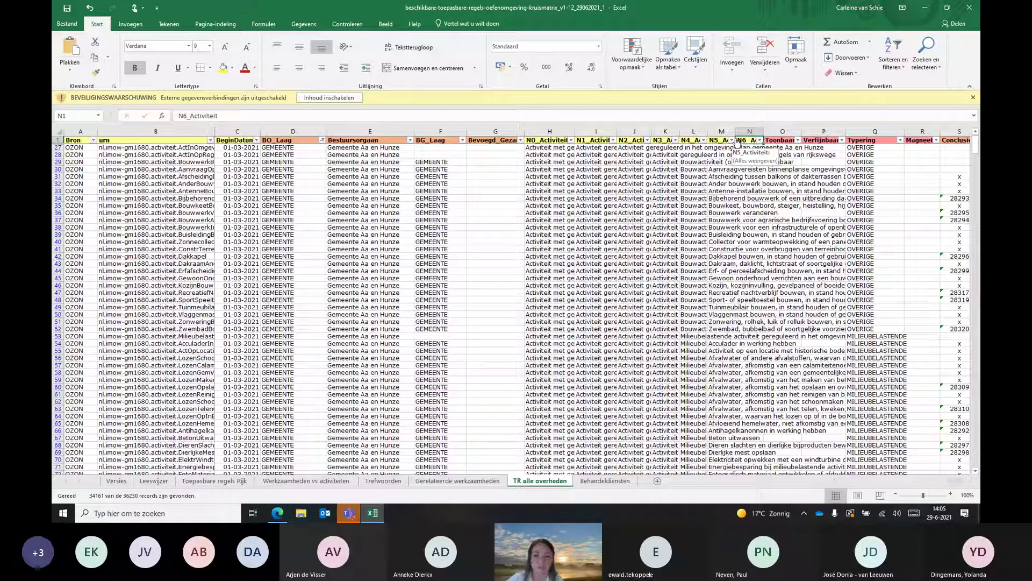
Filter the N4_Activiteit column with the search term "kappen".
left_click(703, 140)
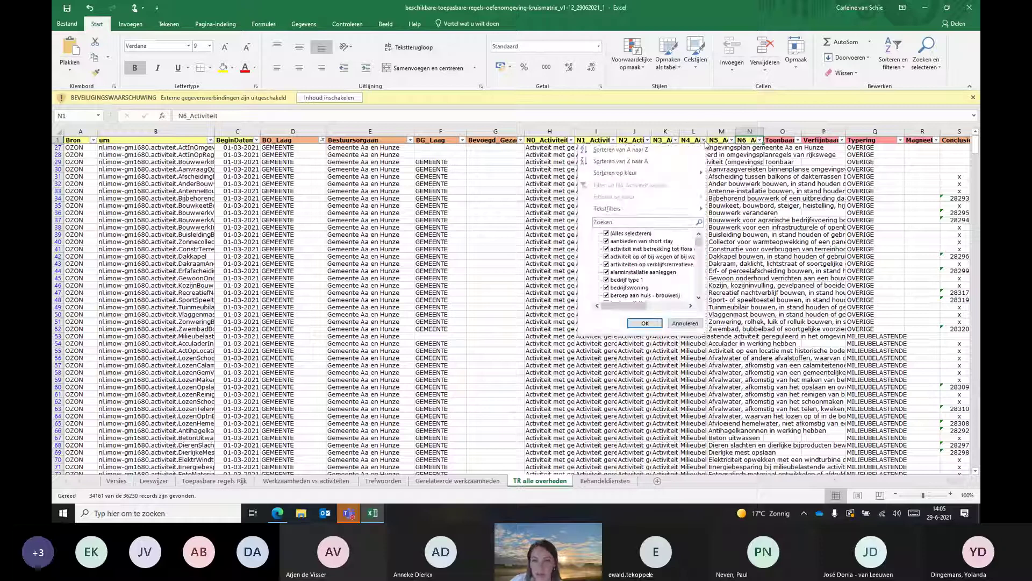
left_click(664, 221)
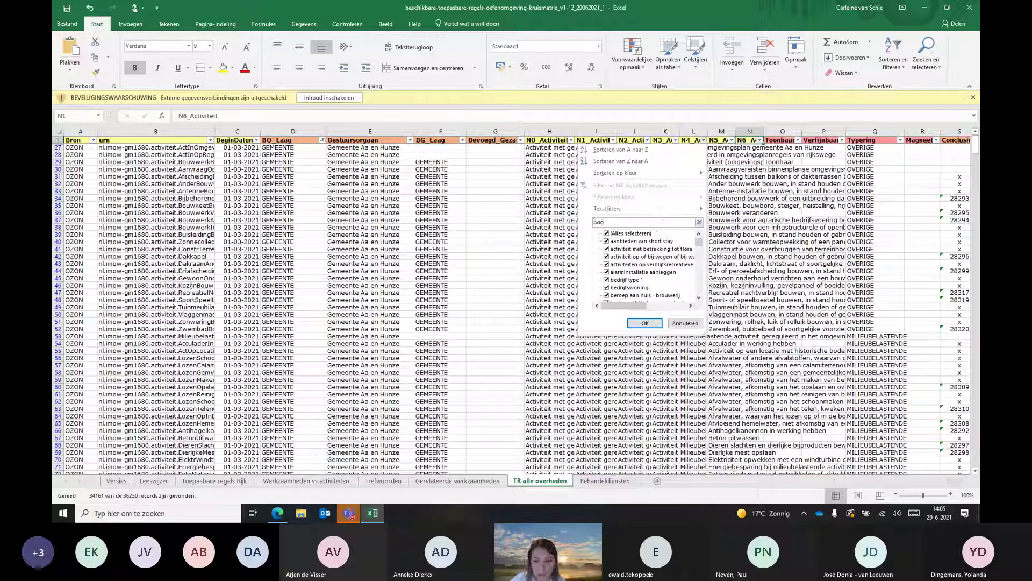
type("b")
key("BackSpace")
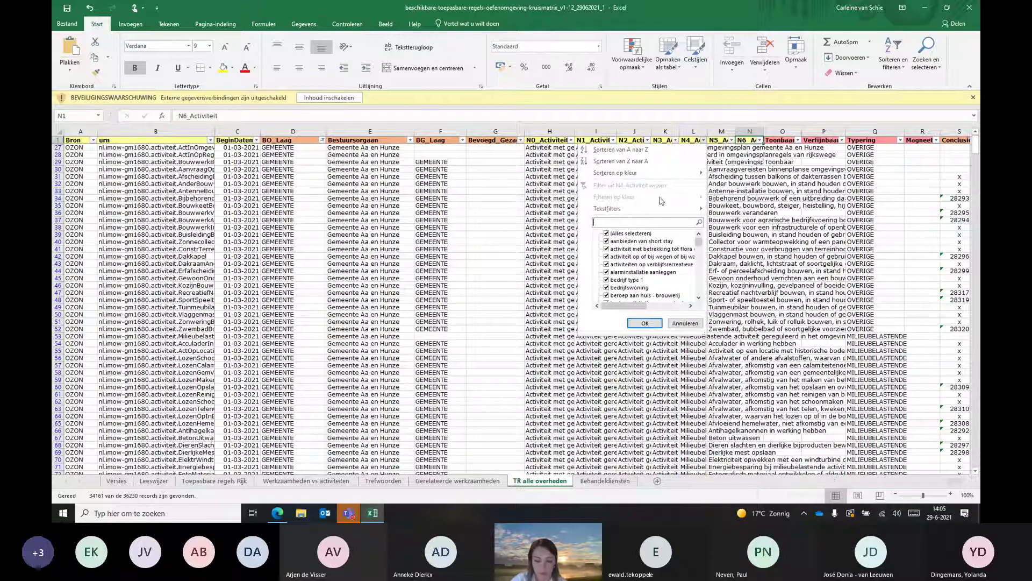
type("kappen")
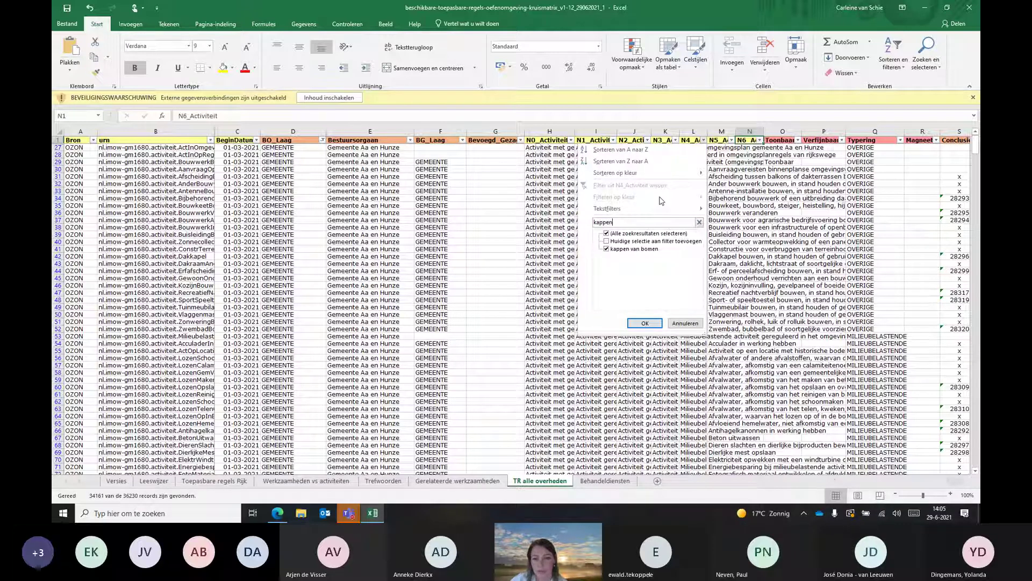
left_click(643, 324)
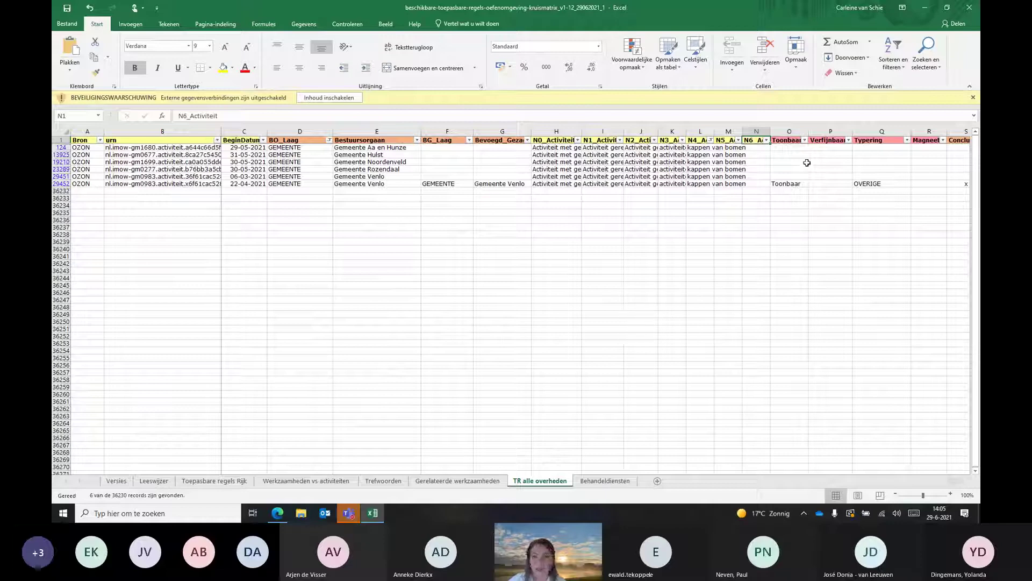
Widen the N4_Activiteit column and select the filtered municipalities under Bestuursorgaan.
left_click_drag(714, 132, 777, 133)
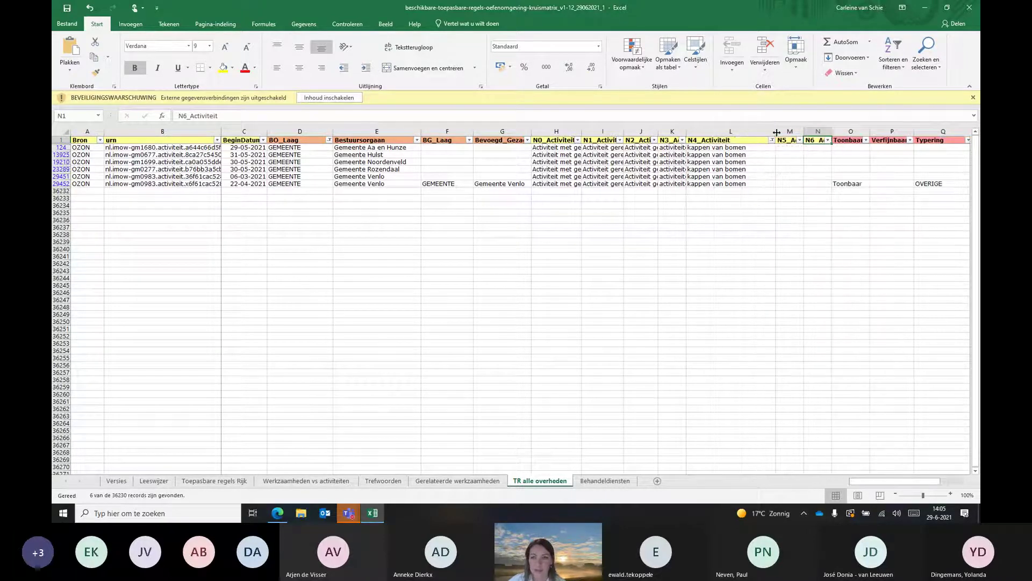
left_click(737, 147)
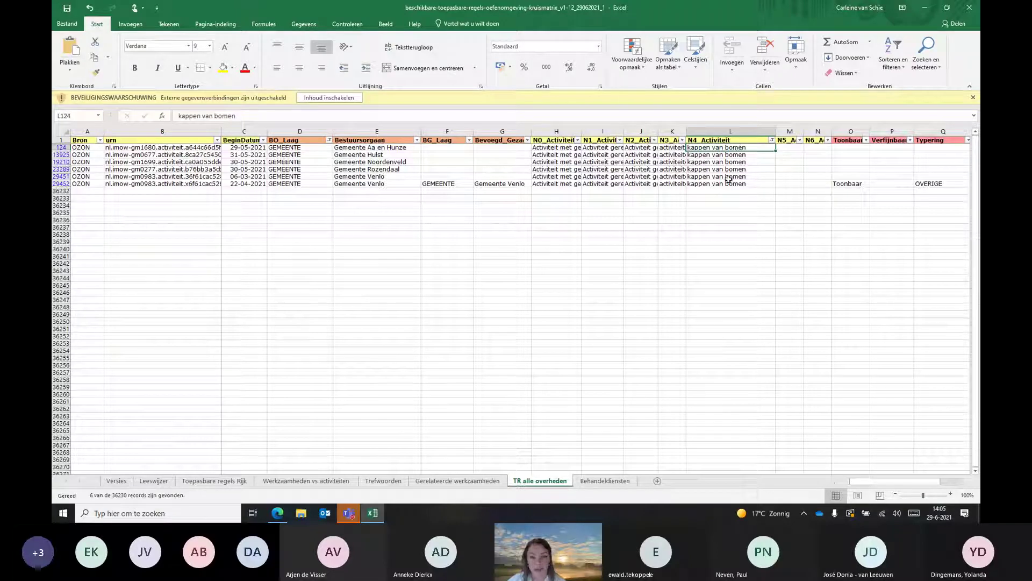
left_click_drag(416, 147, 420, 185)
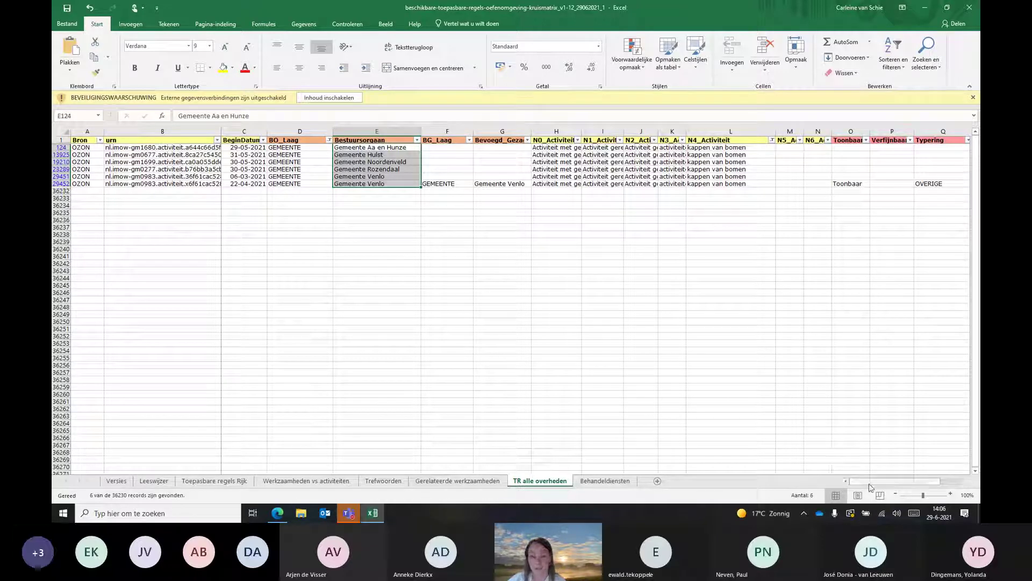
Examine the Conclusie, Vergunning, Informatie, Melding and Maatregel columns for the filtered tree-felling activities.
left_click_drag(871, 486, 901, 485)
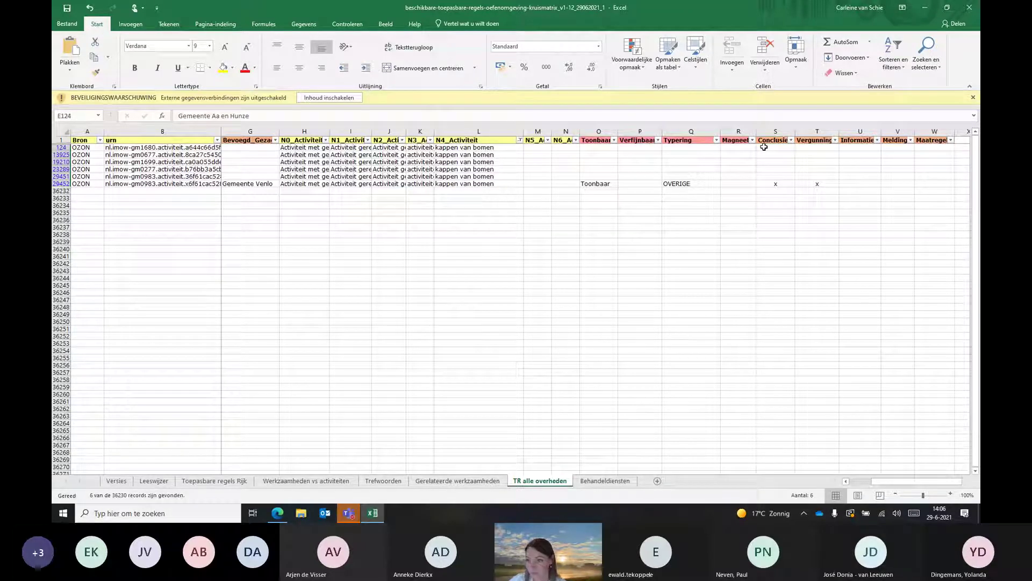
left_click_drag(764, 147, 921, 182)
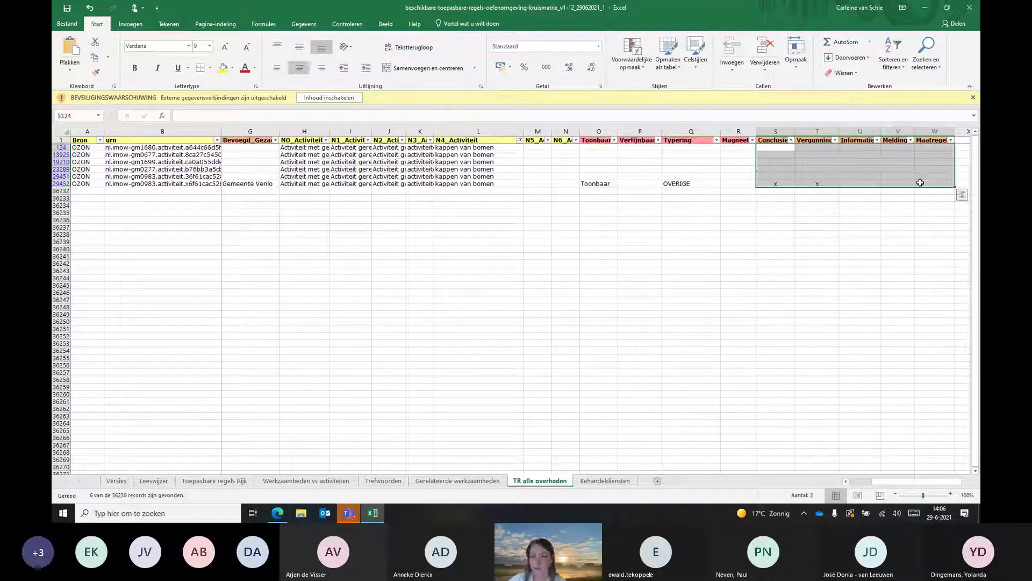
left_click(778, 133)
left_click(817, 131)
left_click(860, 131)
left_click(896, 131)
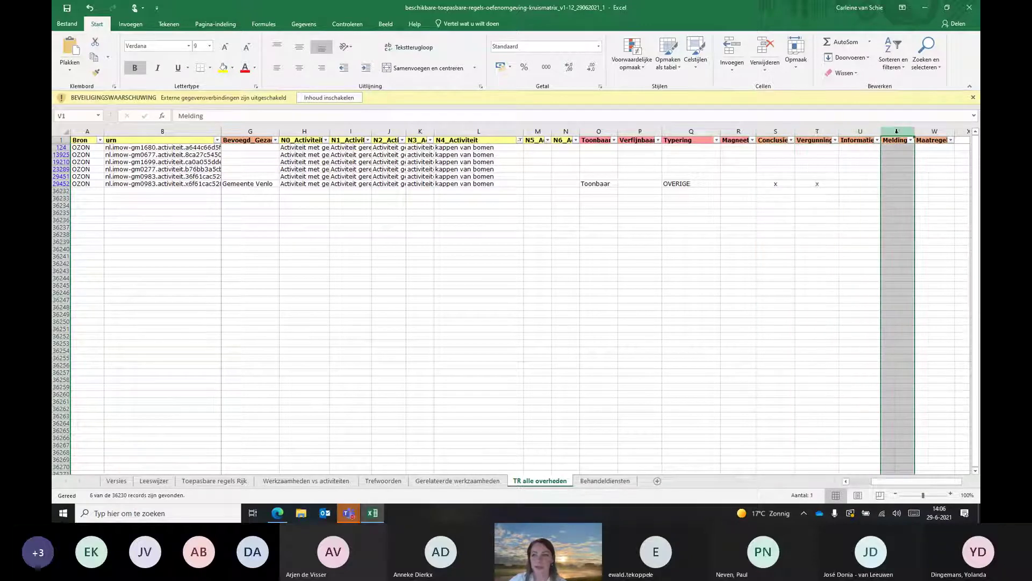
left_click(931, 131)
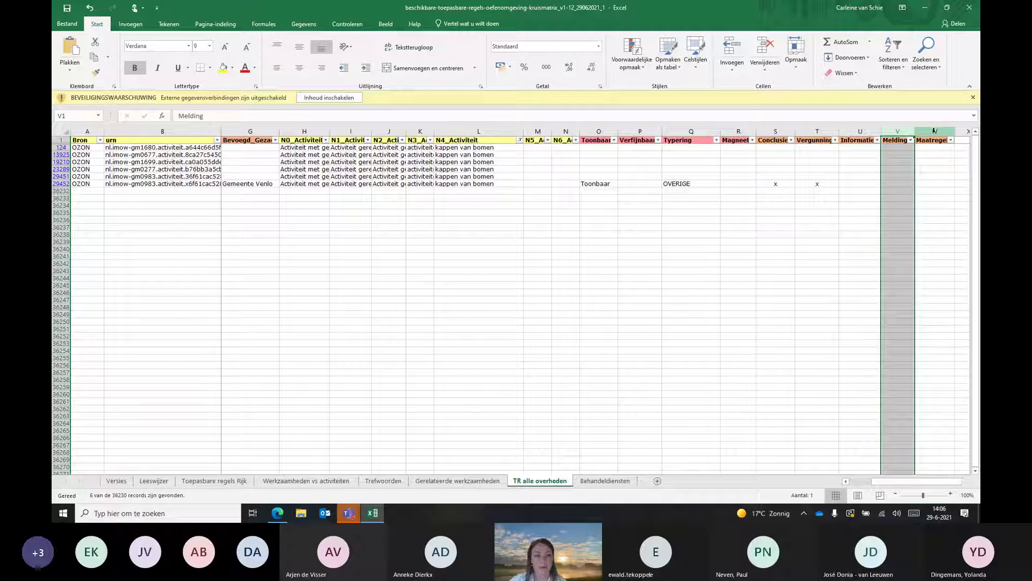
left_click(934, 131)
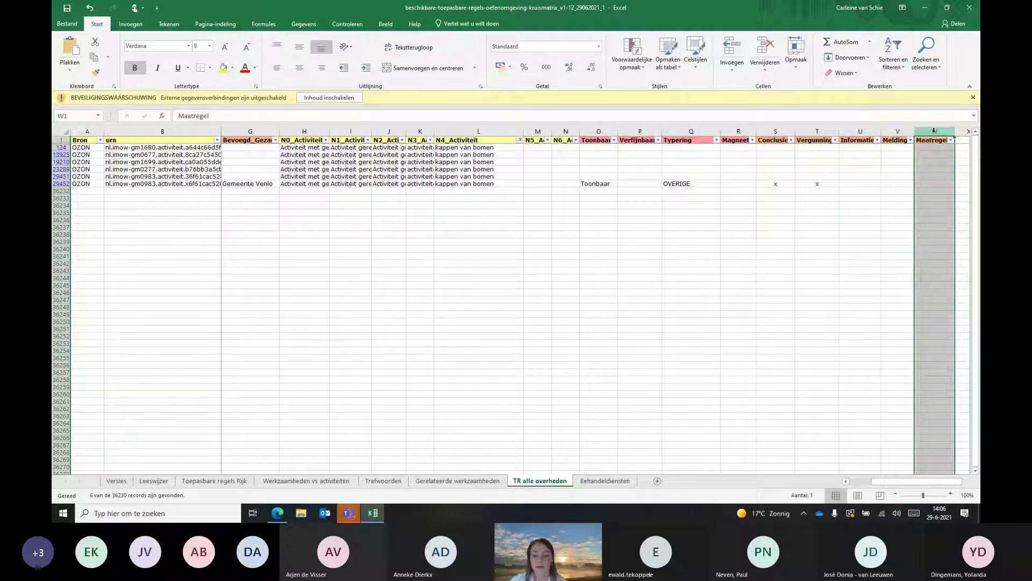
left_click(776, 141)
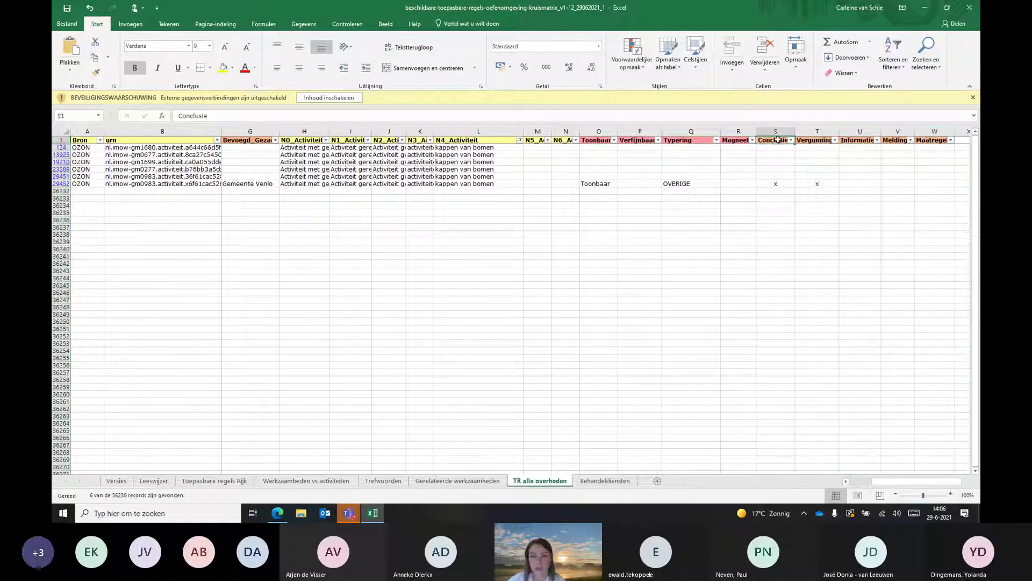
left_click(813, 141)
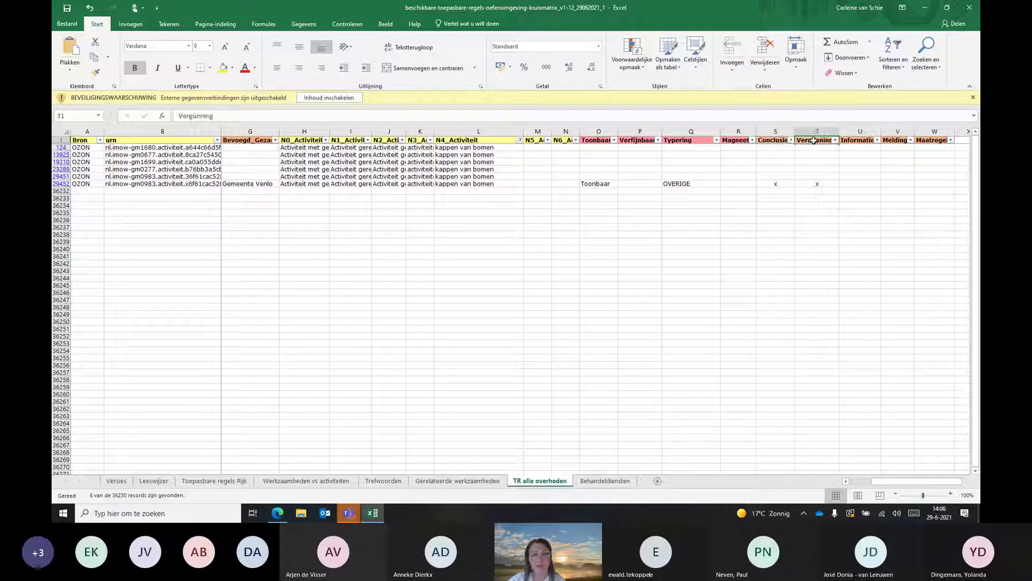
left_click(860, 141)
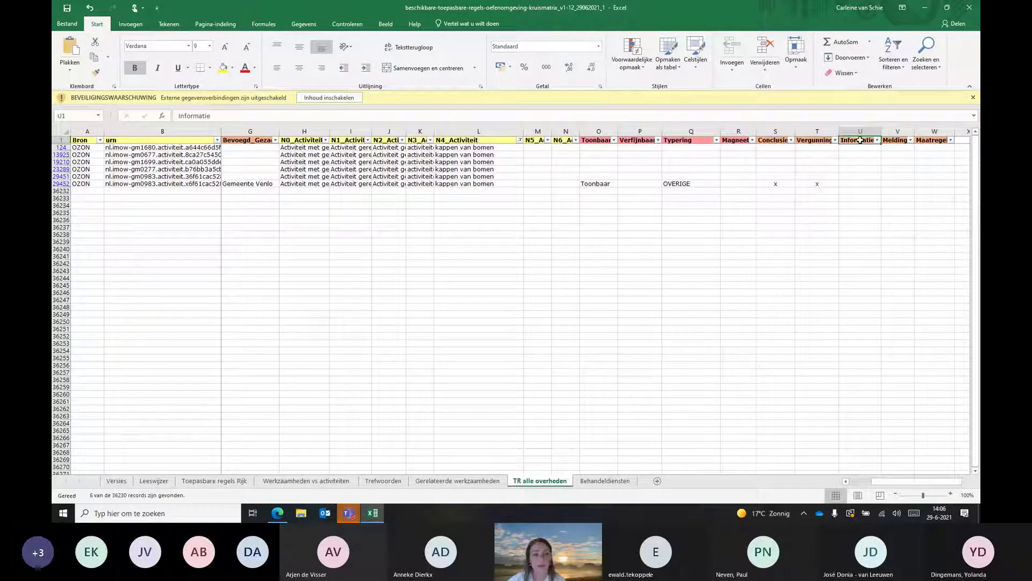
left_click(892, 141)
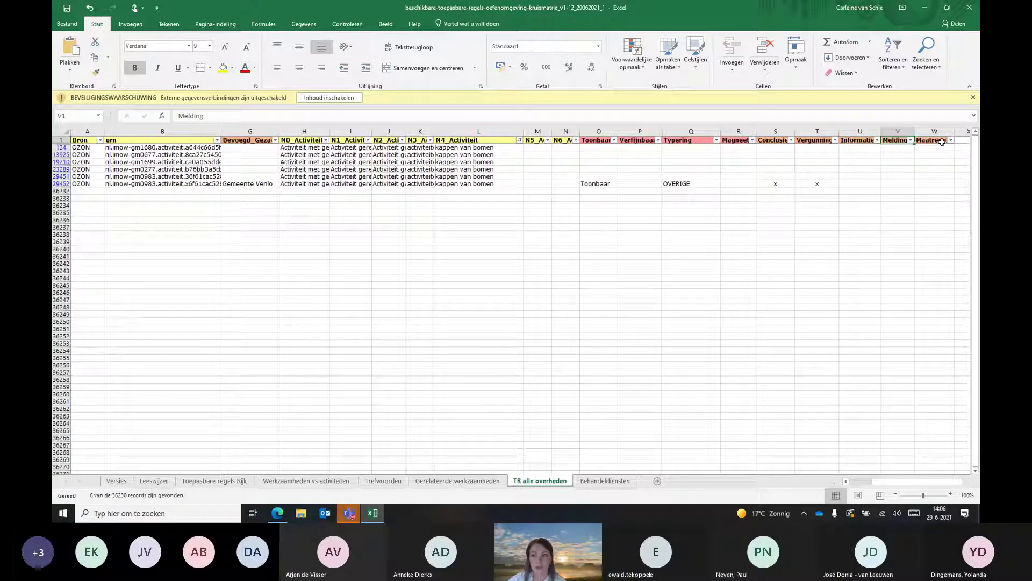
Check the cells under Conclusie through Maatregel for the municipalities in the "kappen van bomen" rows.
left_click(941, 142)
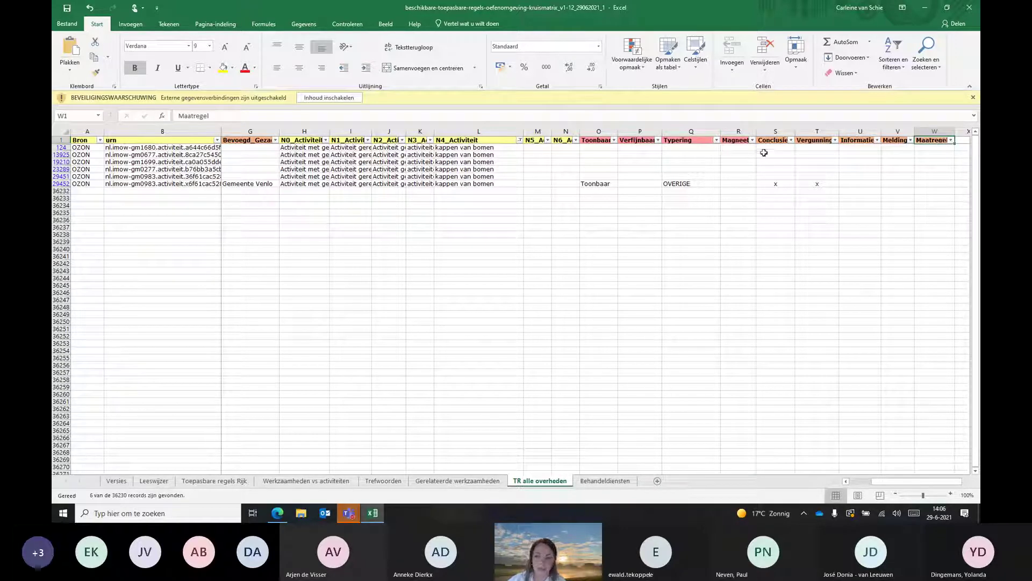
left_click_drag(767, 149, 930, 183)
left_click(804, 157)
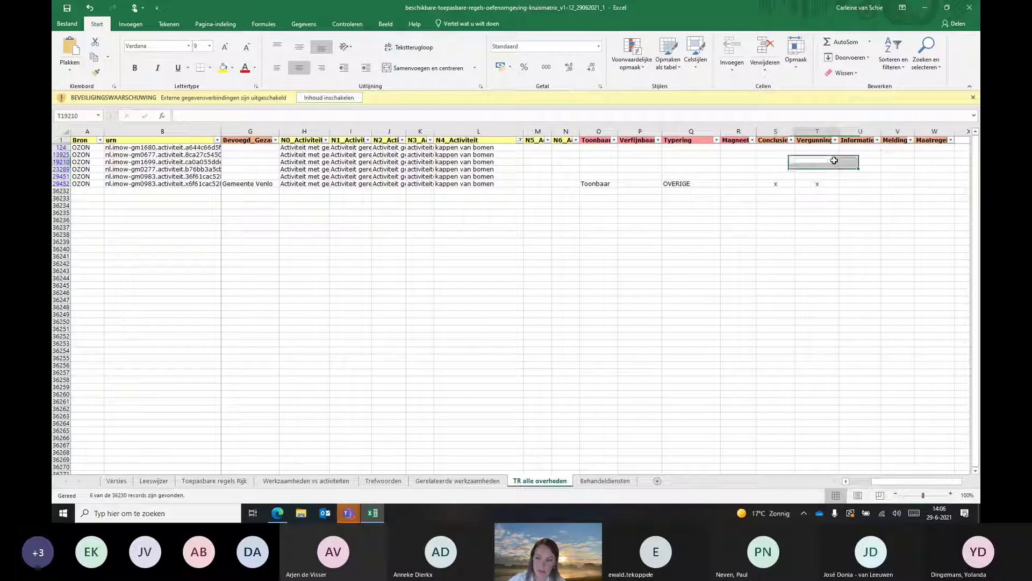
left_click_drag(777, 183, 804, 181)
left_click(775, 160)
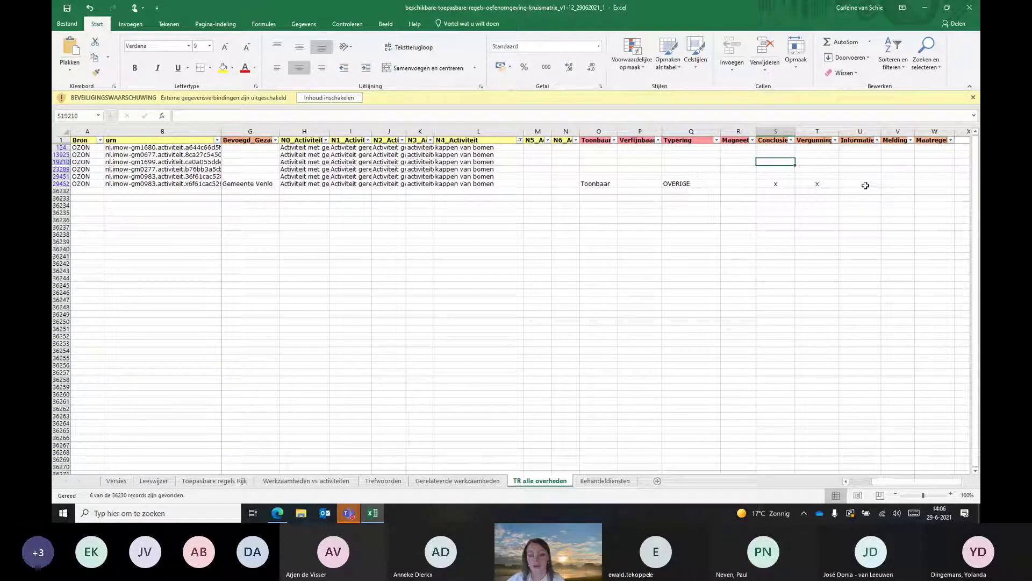
Remove the "kappen" filter from the N4_Activiteit column by selecting all of its values.
left_click_drag(872, 480, 871, 480)
left_click(660, 140)
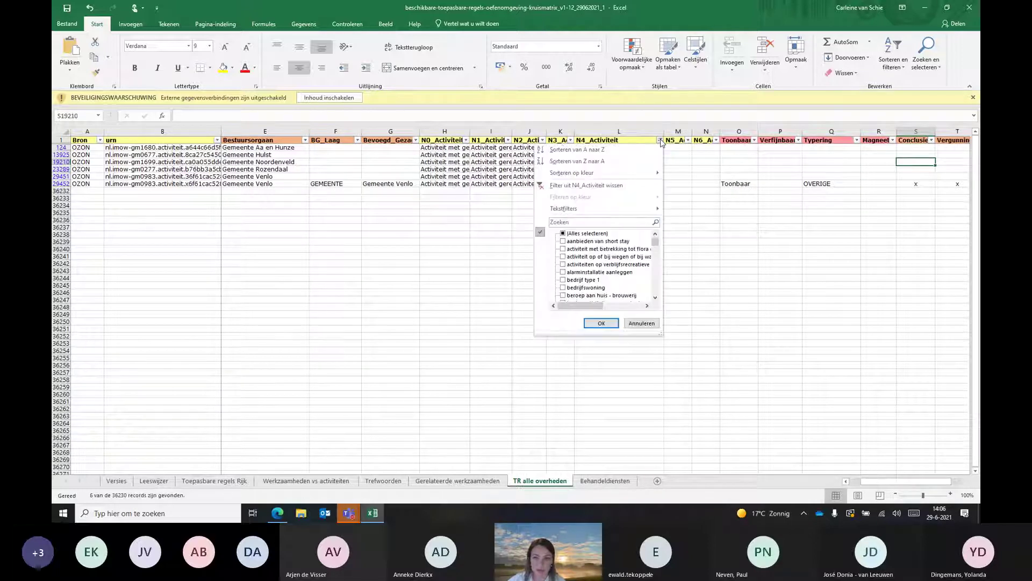
left_click(606, 234)
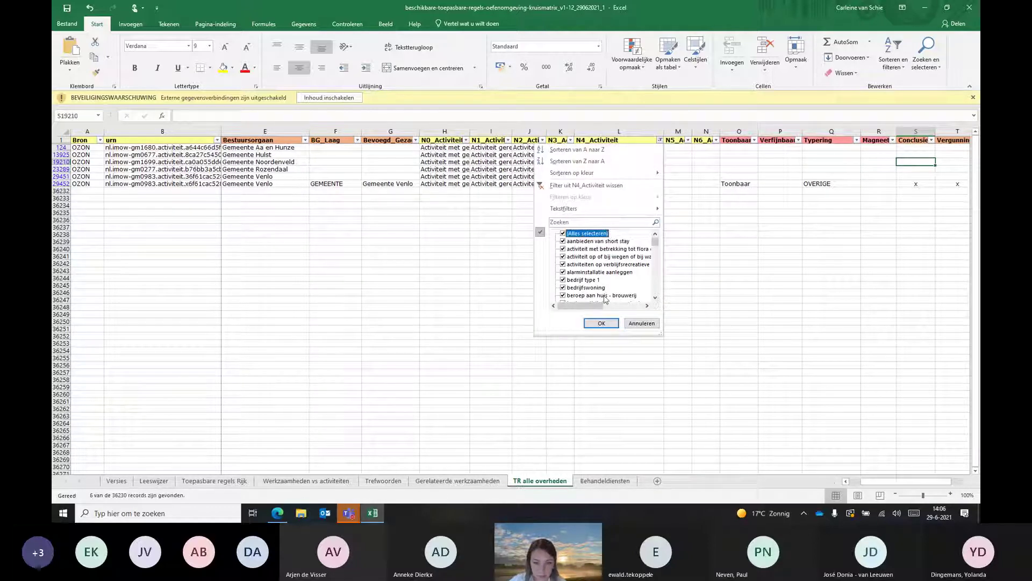
left_click(602, 323)
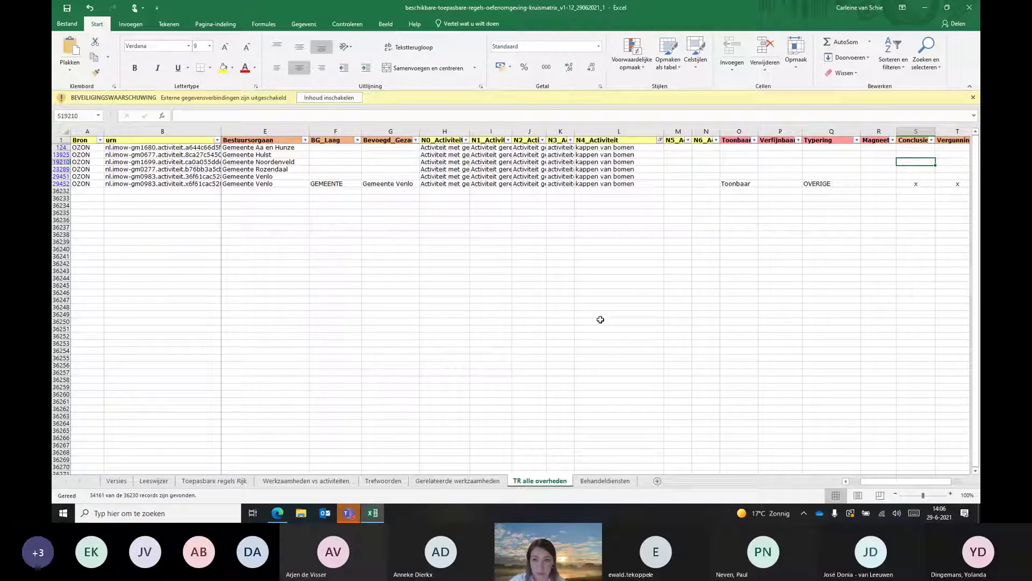
Filter the N5_Activiteit column with the search term "boom", keeping all matching tree-felling activities.
left_click(653, 140)
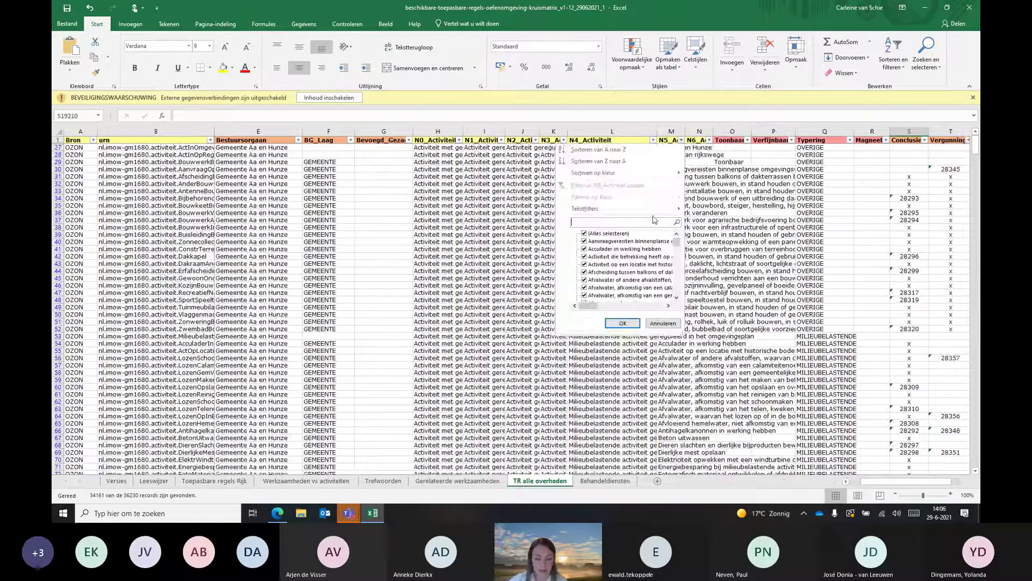
type("boom")
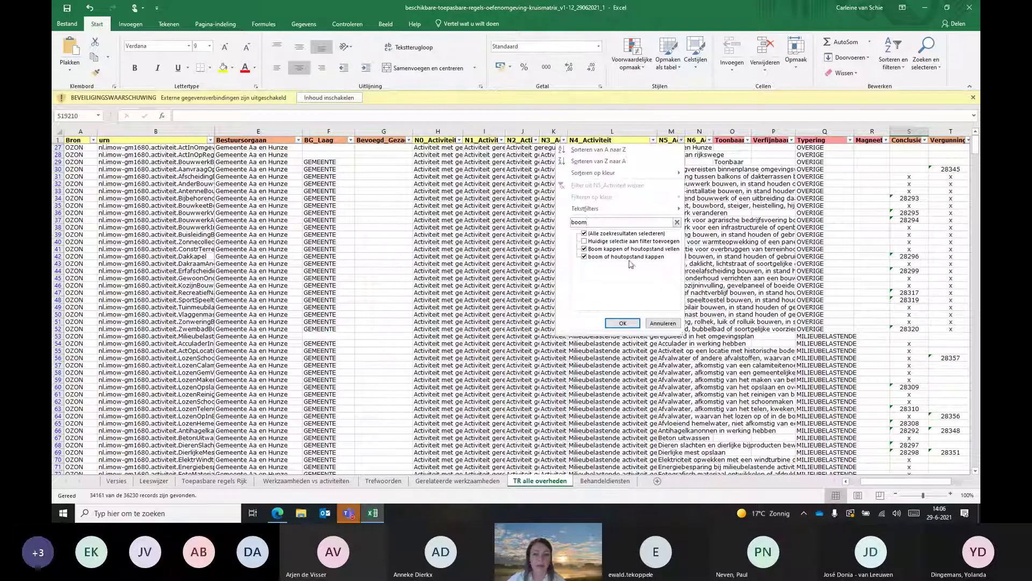
left_click(632, 321)
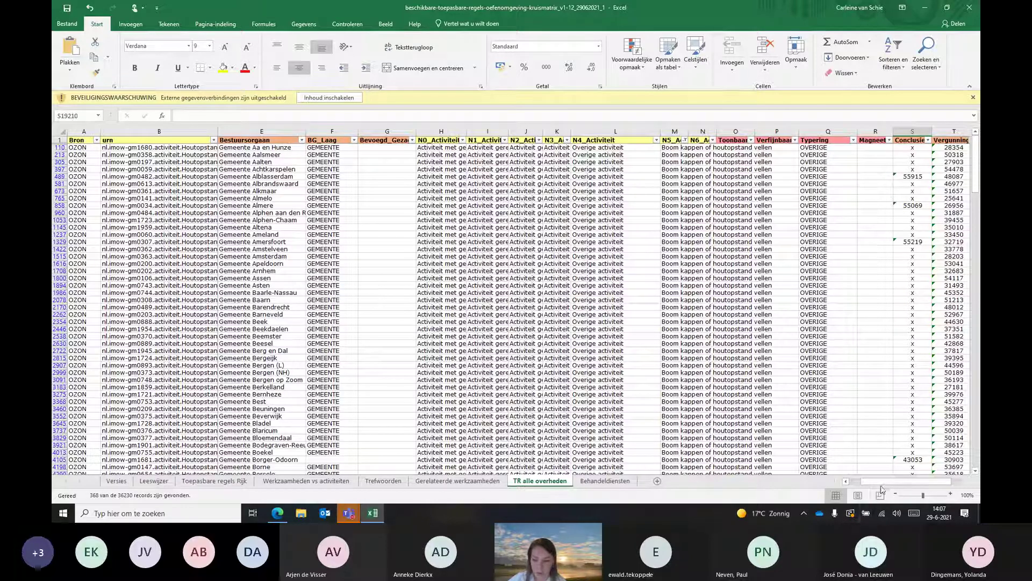
Examine the rule columns Conclusie to Maatregel for the tree-felling rows, comparing "x" entries with numbered entries under Conclusie and Vergunning.
scroll(872, 487, "right", 2)
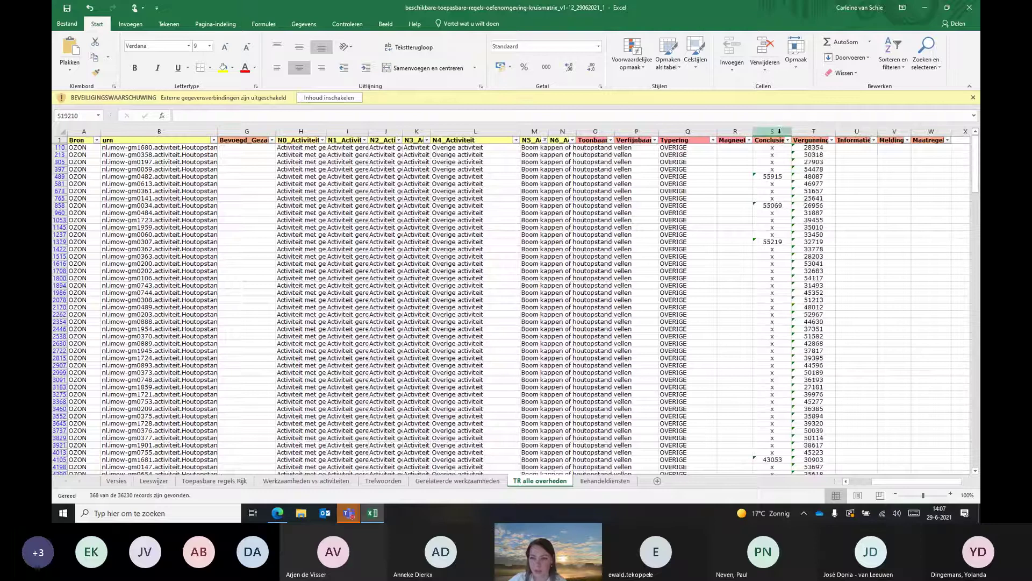
left_click(812, 141)
key("Right")
key("Right")
key("Right")
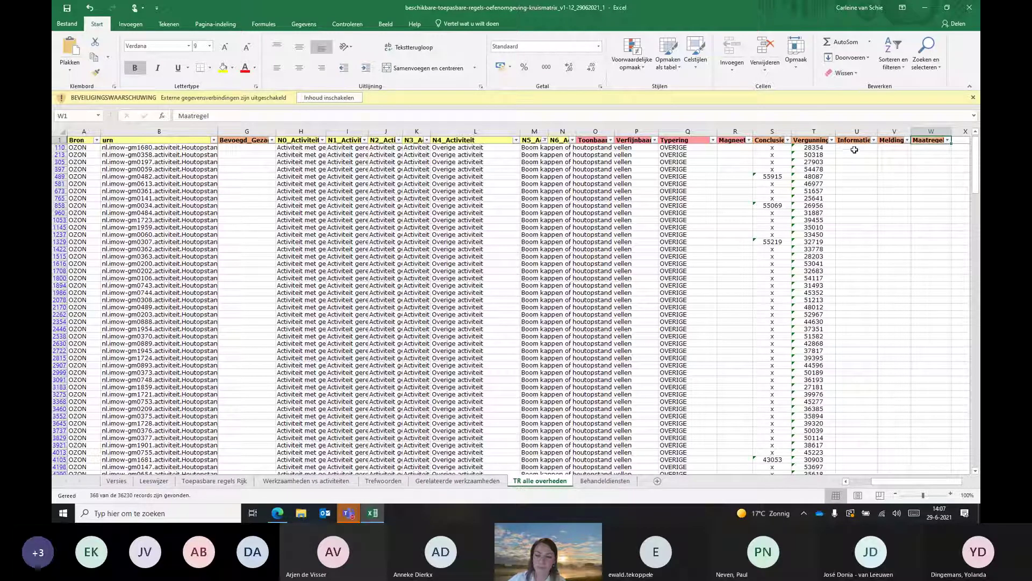
left_click(854, 149)
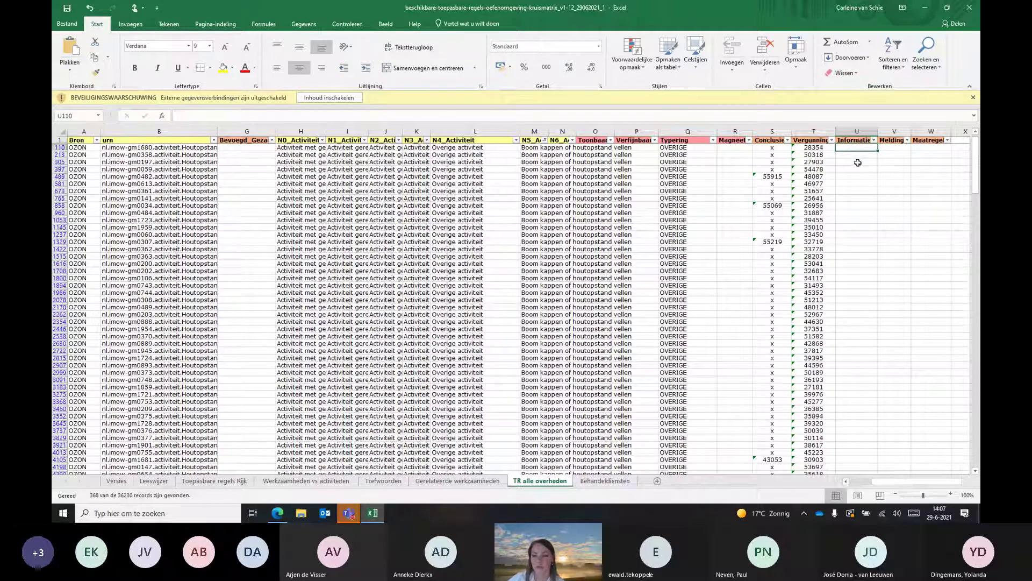
left_click(771, 151)
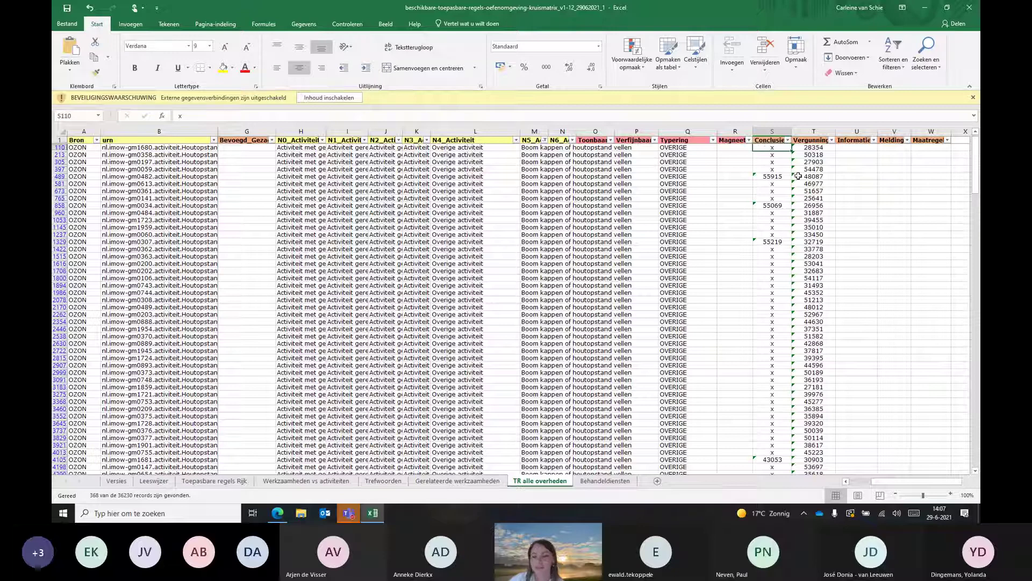
left_click(778, 174)
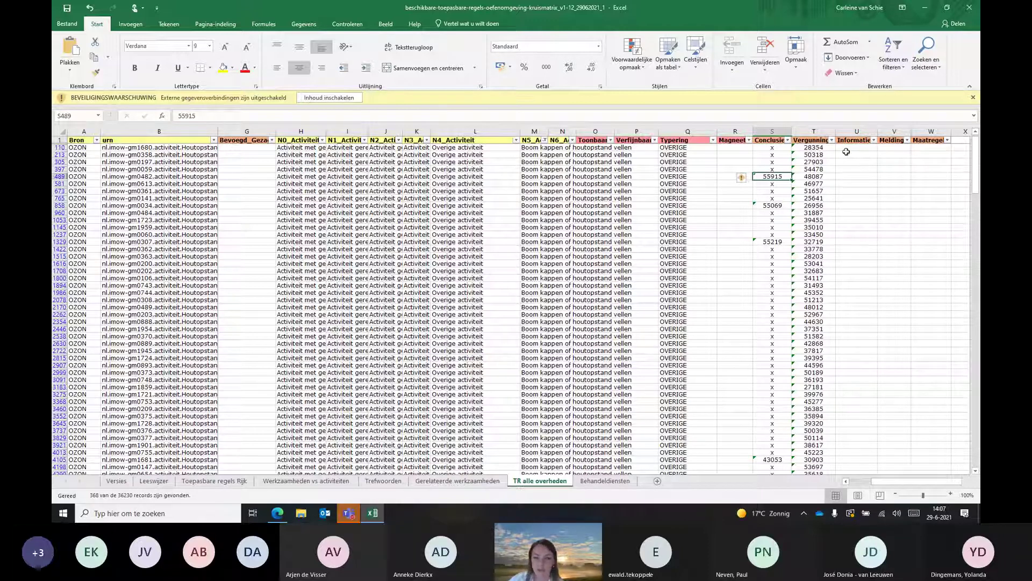
left_click(774, 131)
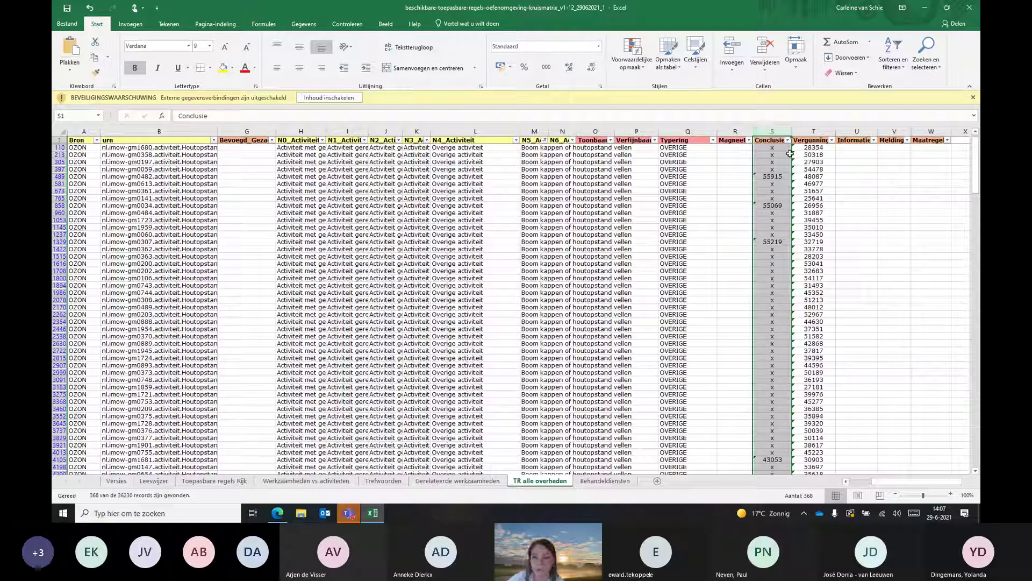
left_click(814, 131)
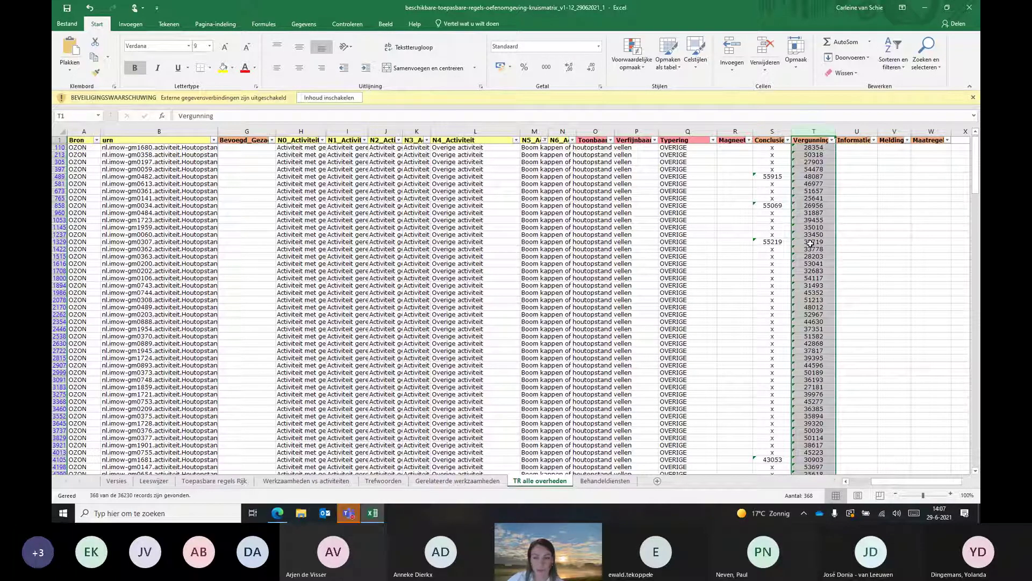
left_click(775, 130)
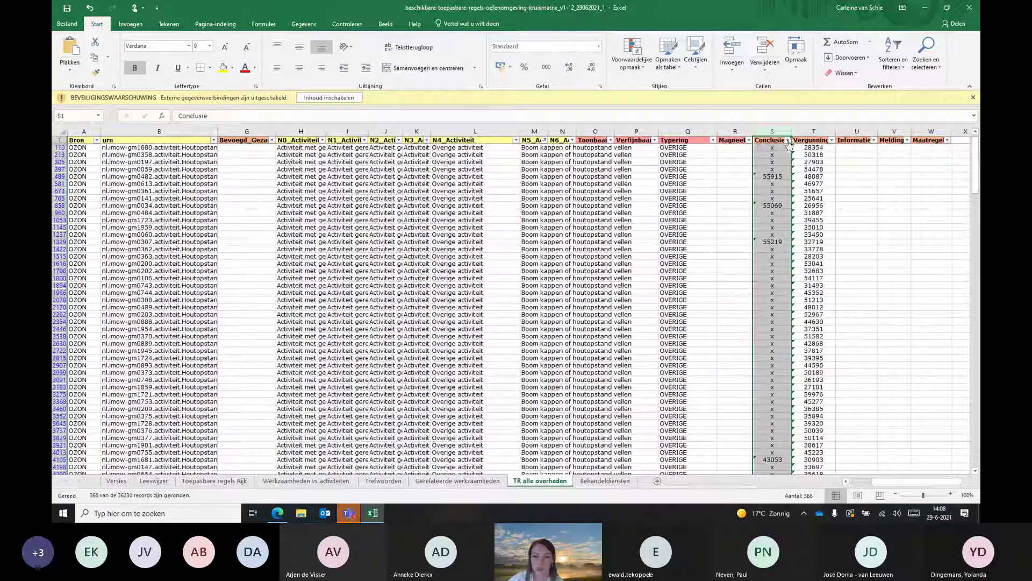
Filter the Conclusie column to only numbered entries by excluding "x" and the empty cells (Lege cellen).
left_click(788, 140)
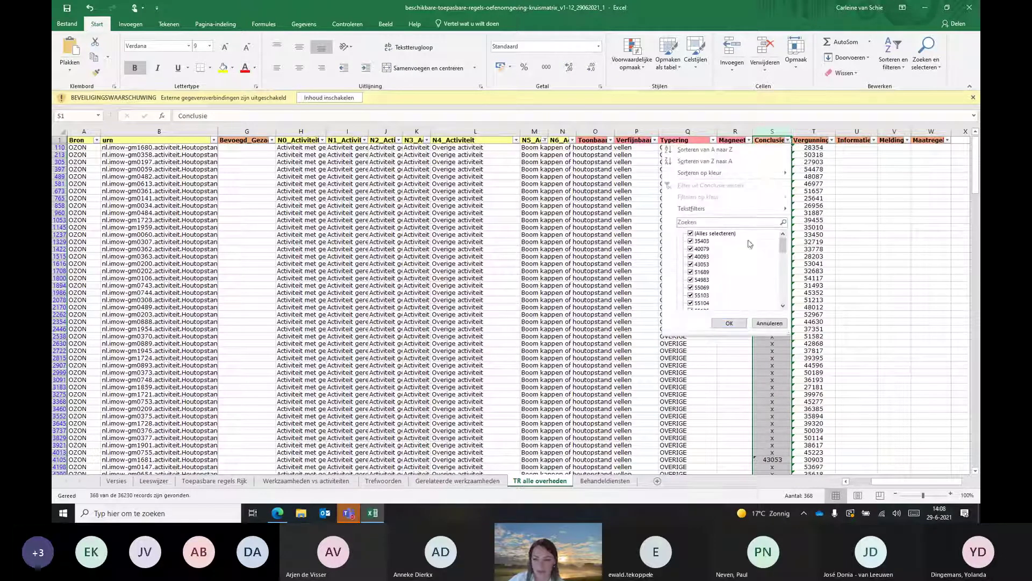
left_click_drag(783, 249, 781, 306)
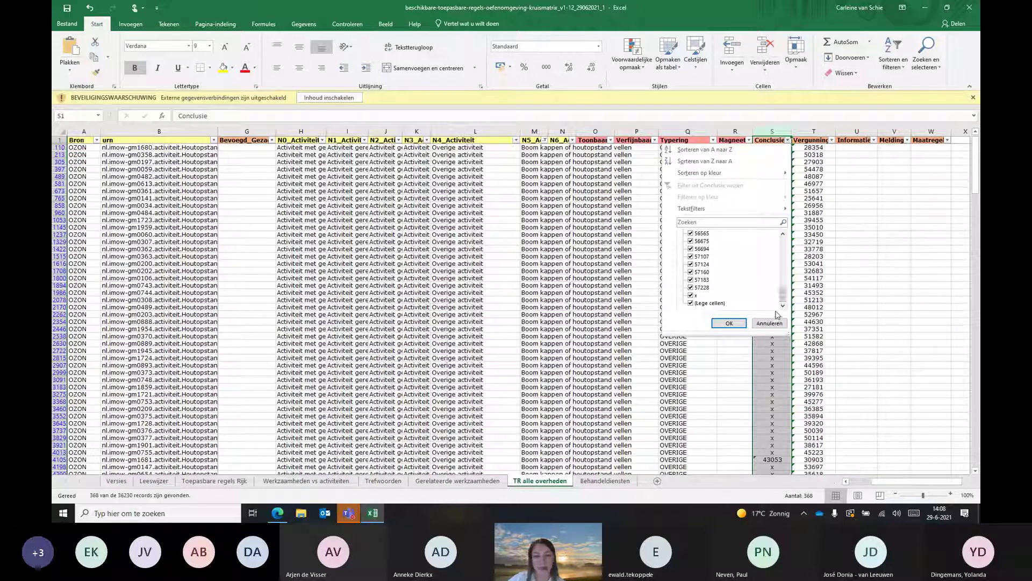
left_click(692, 295)
left_click(691, 303)
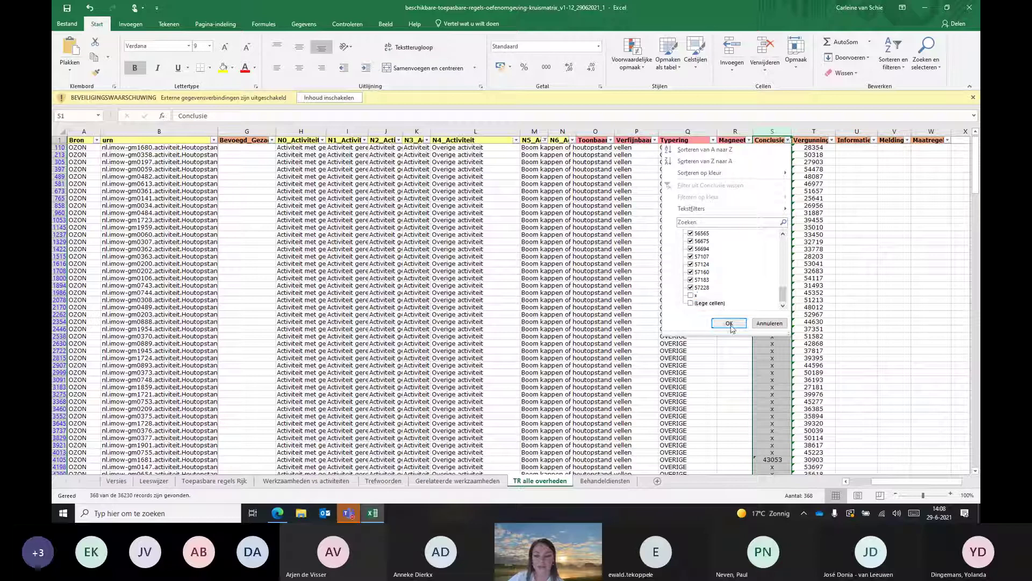
left_click(729, 323)
Review the remaining municipalities under Bestuursorgaan, including test municipalities TST_02, TST_06 and TST_12, and select Gemeente Alblasserdam.
left_click_drag(884, 483, 862, 485)
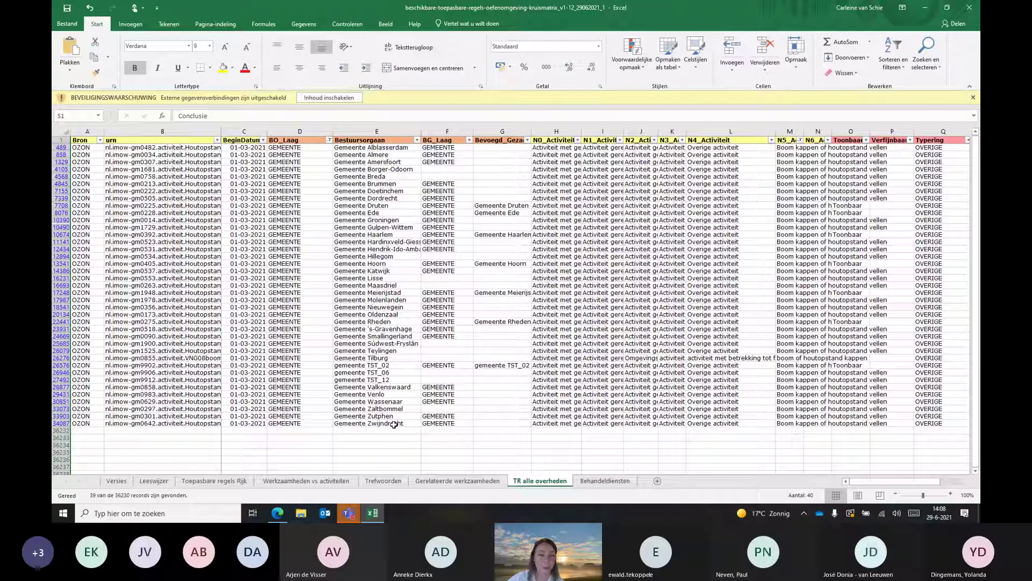
mouse_move(371, 365)
left_mouse_down()
mouse_move(376, 425)
mouse_move(379, 380)
left_mouse_up()
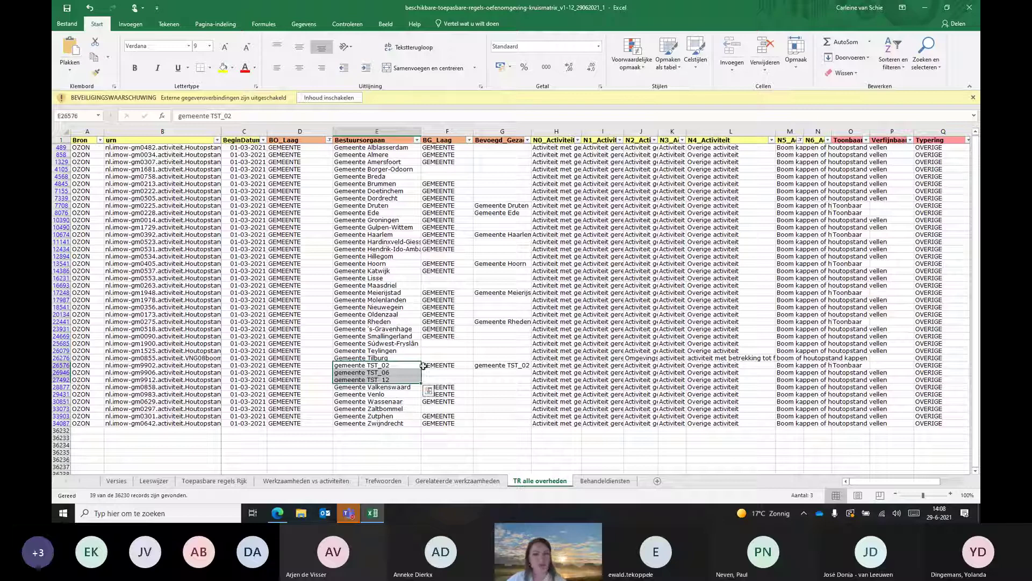
left_click(366, 149)
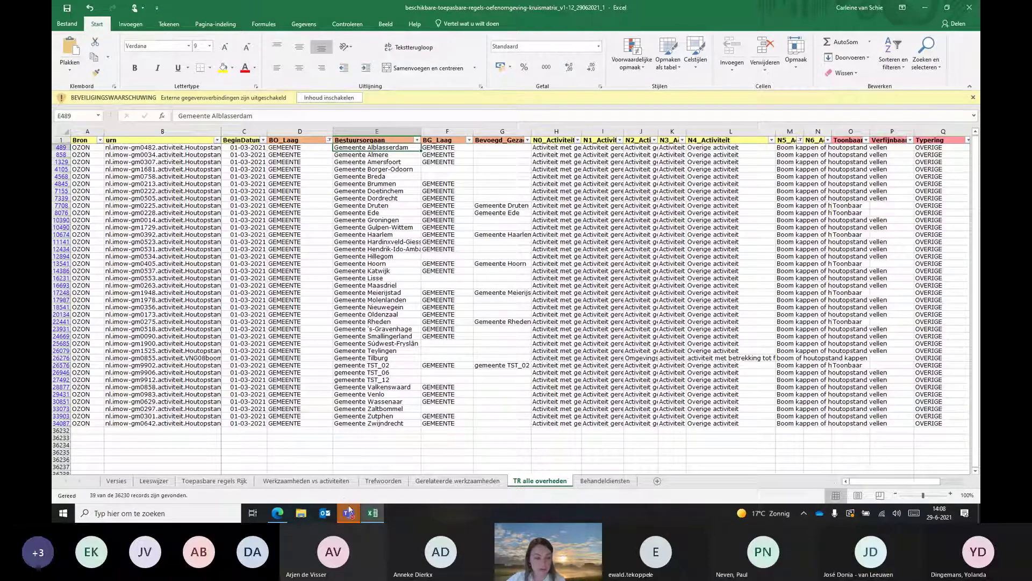
Switch to the Edge browser, load the PRE environment of the Omgevingsloket in a new tab and start the Vergunningcheck.
left_click(275, 515)
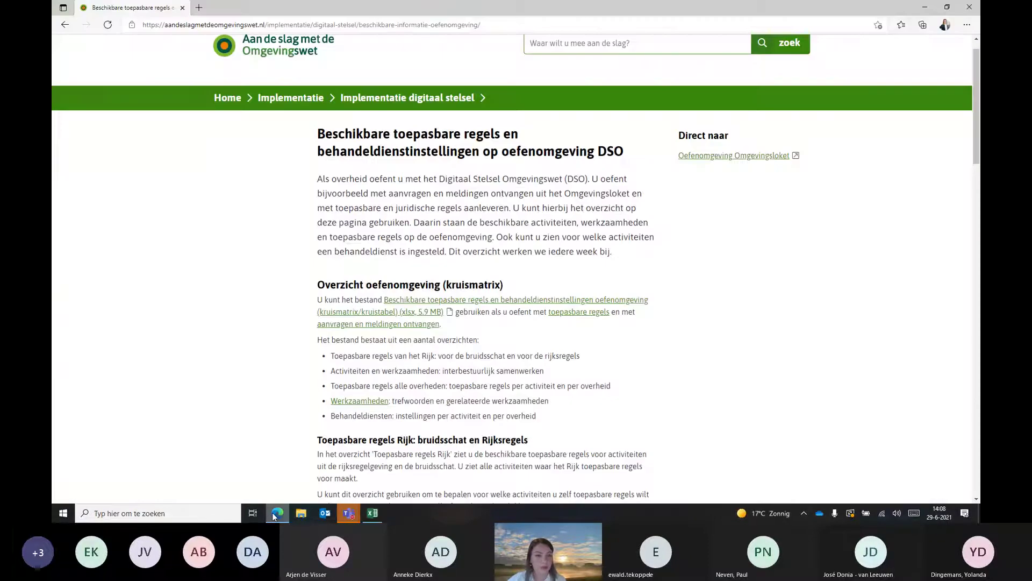
left_click(199, 8)
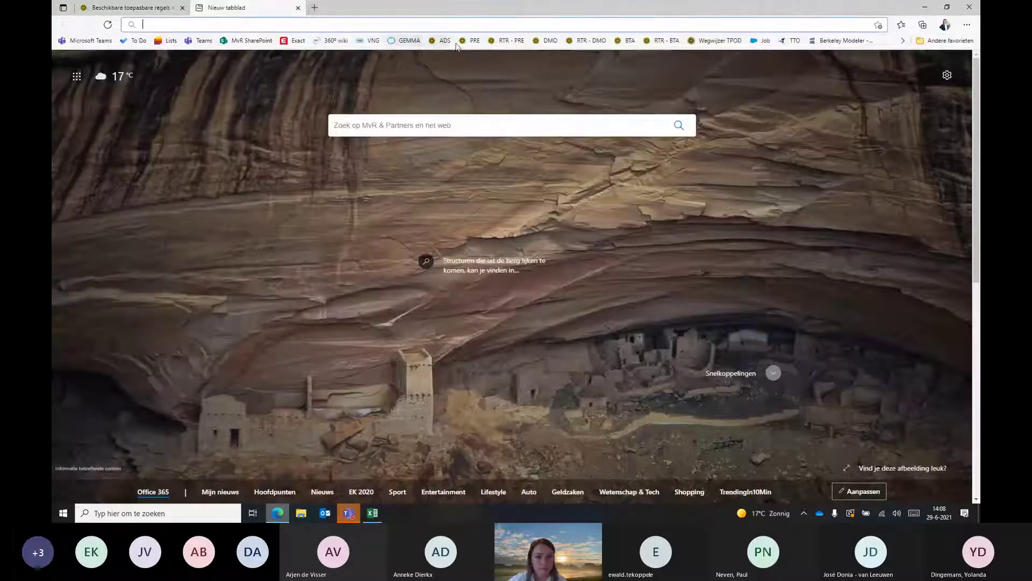
left_click(473, 41)
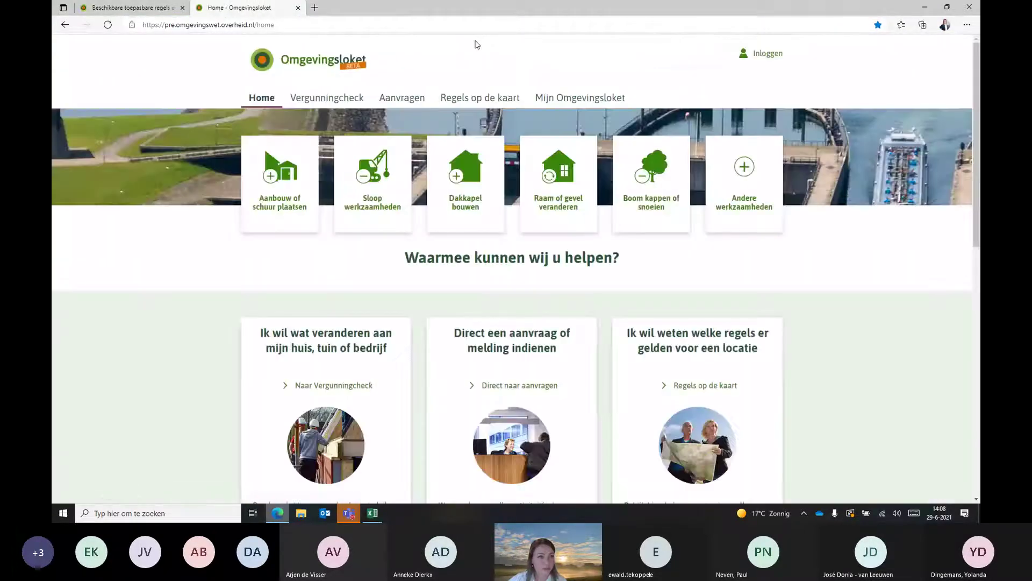
left_click(352, 102)
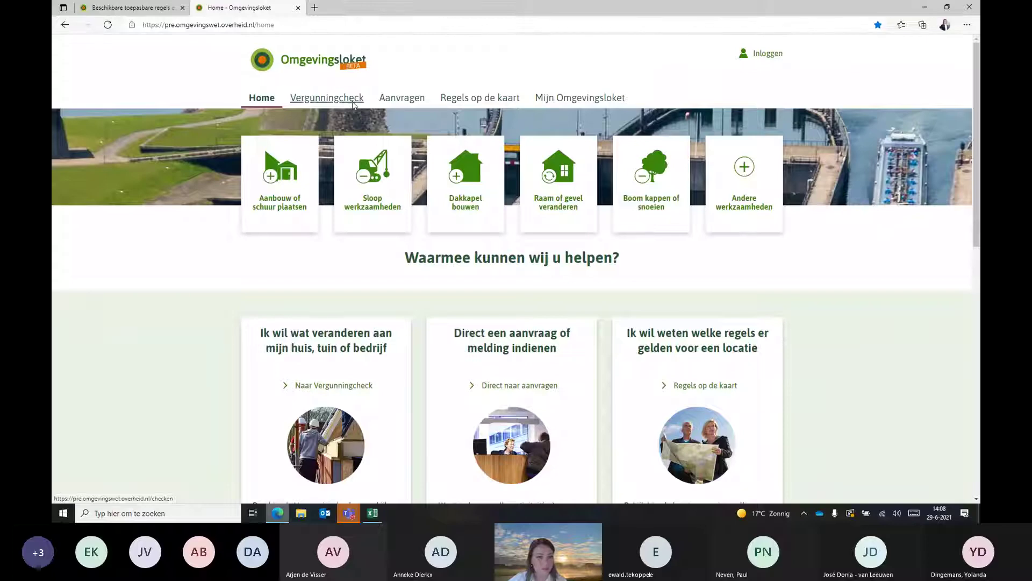
Search for "alblasser", choose a suggested address in Alblasserdam as the Vergunningcheck location and continue to choosing activities.
left_click(316, 218)
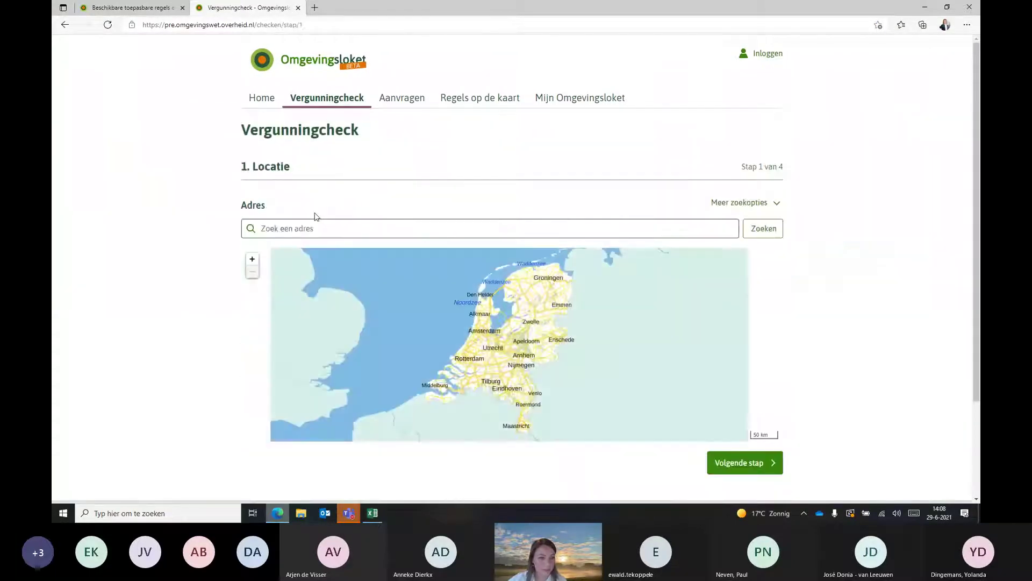
type("alblasser")
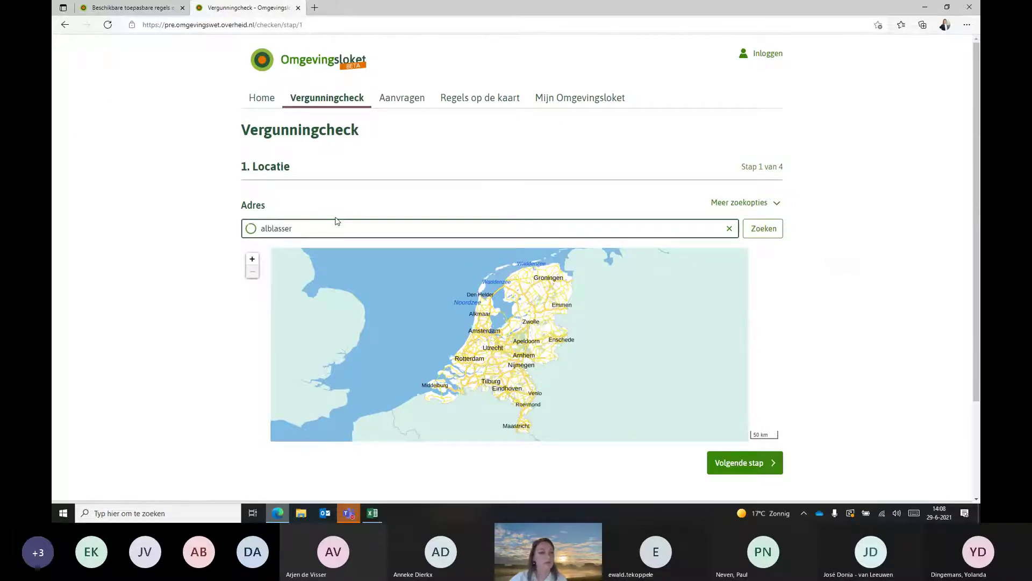
left_click(326, 246)
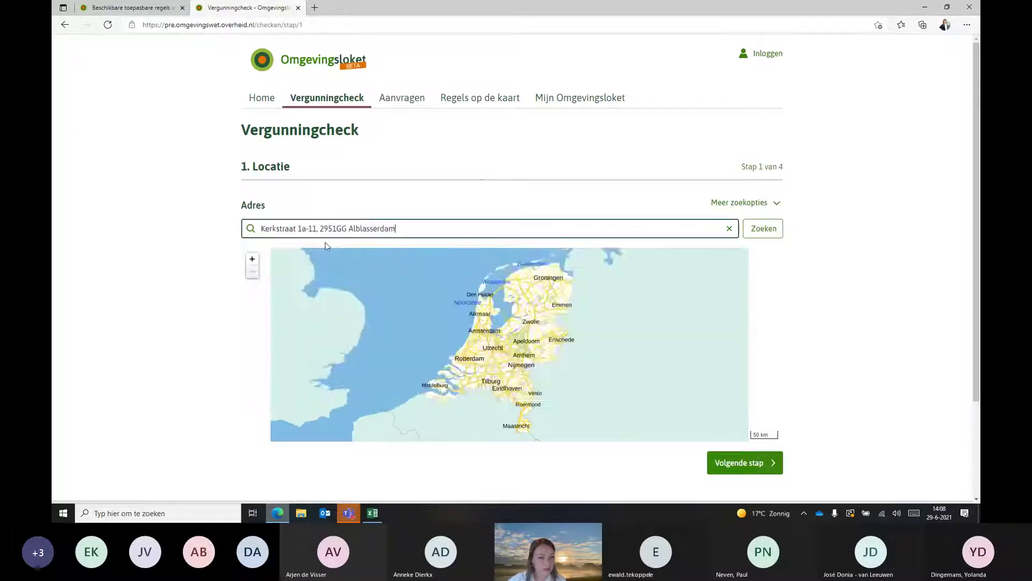
scroll(323, 247, "down", 3)
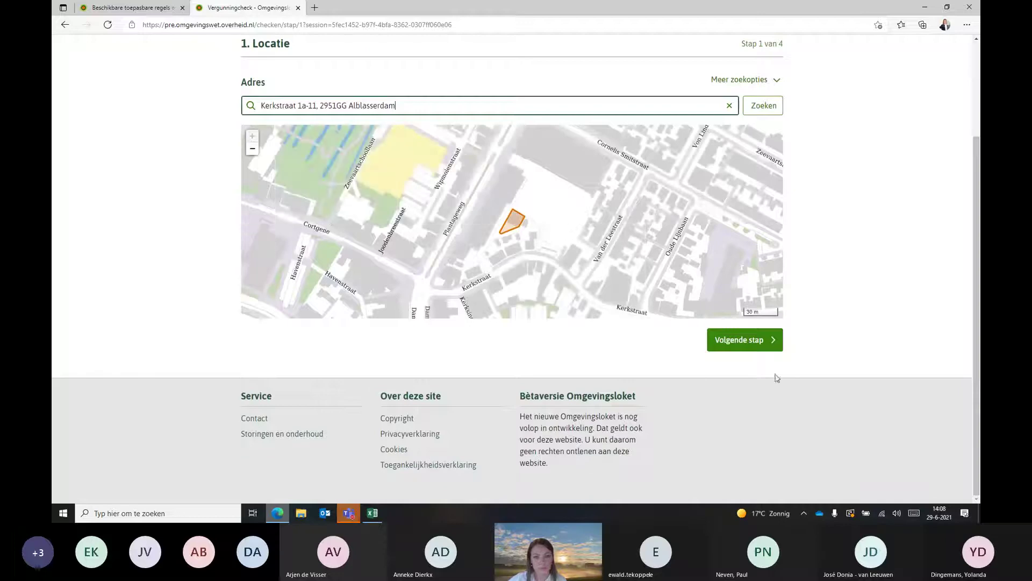
left_click(756, 347)
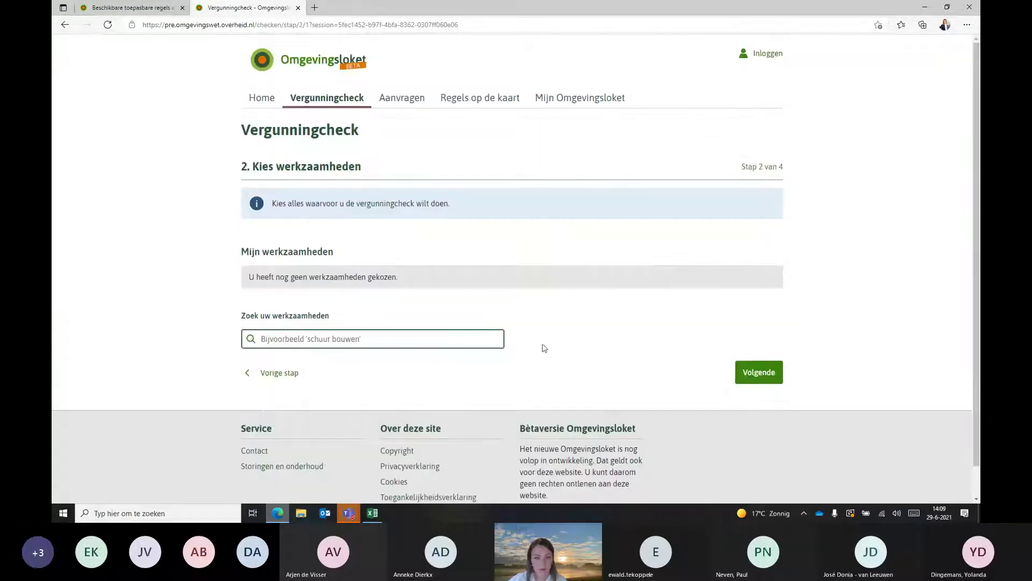
Search the activities for "kappen", select "Boom of beplanting onderhouden of weghalen" and continue to the next part of the check.
left_click(317, 340)
type("kappen")
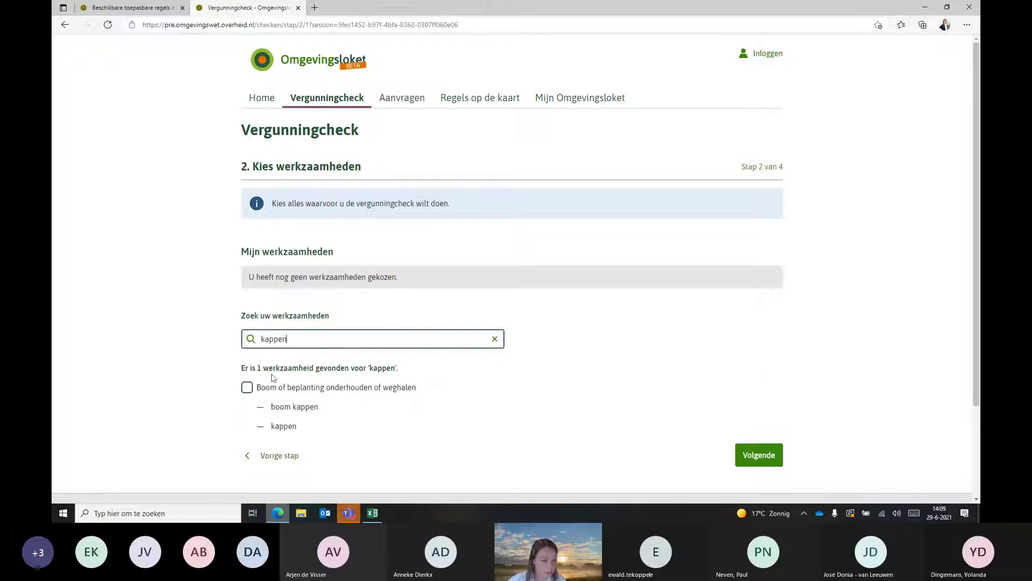
left_click(240, 383)
left_click(247, 388)
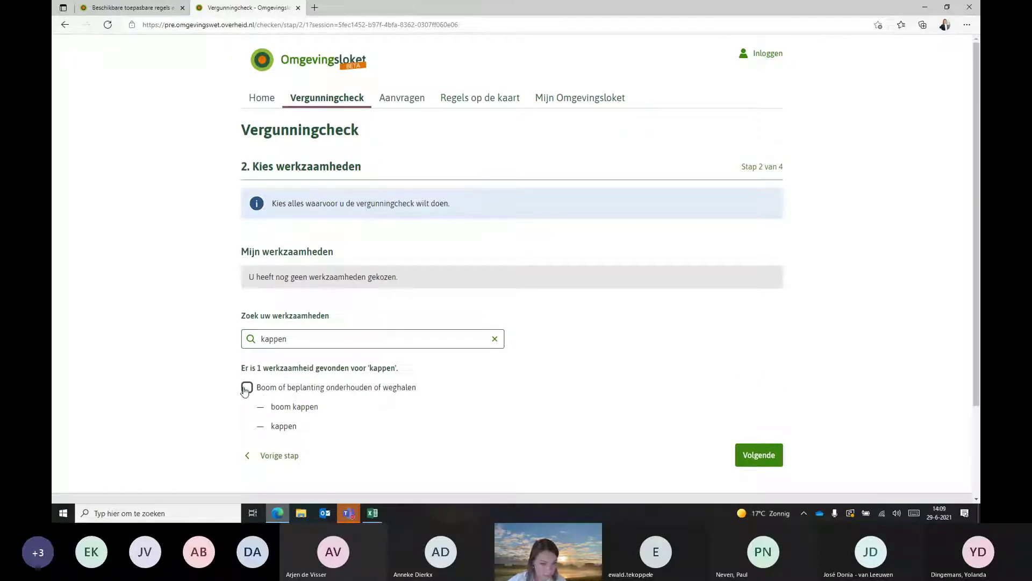
left_click(758, 452)
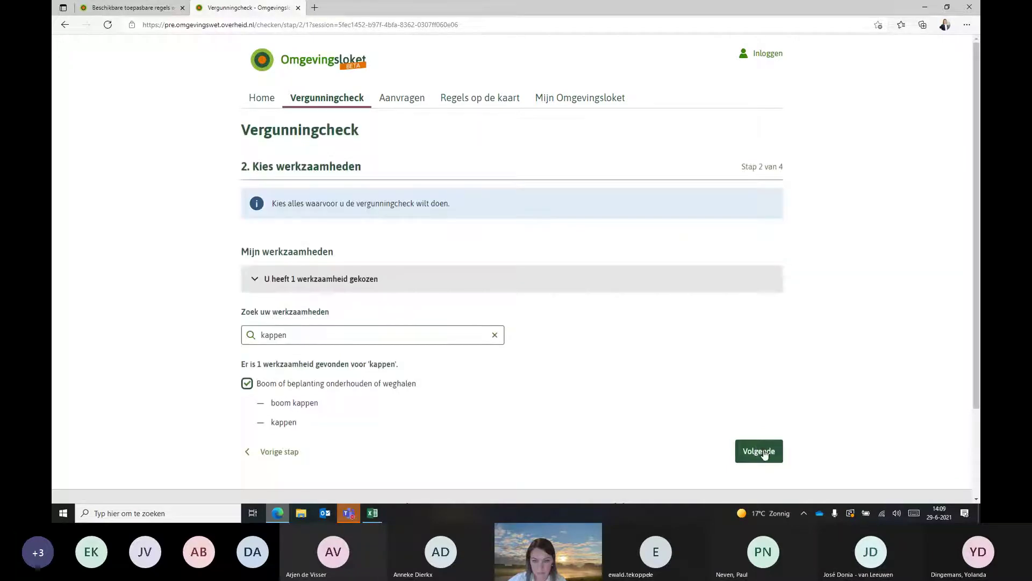
Keep "Boom of beplanting onderhouden of weghalen" as the only activity, skip the extra activities and continue to the questions.
left_click(758, 450)
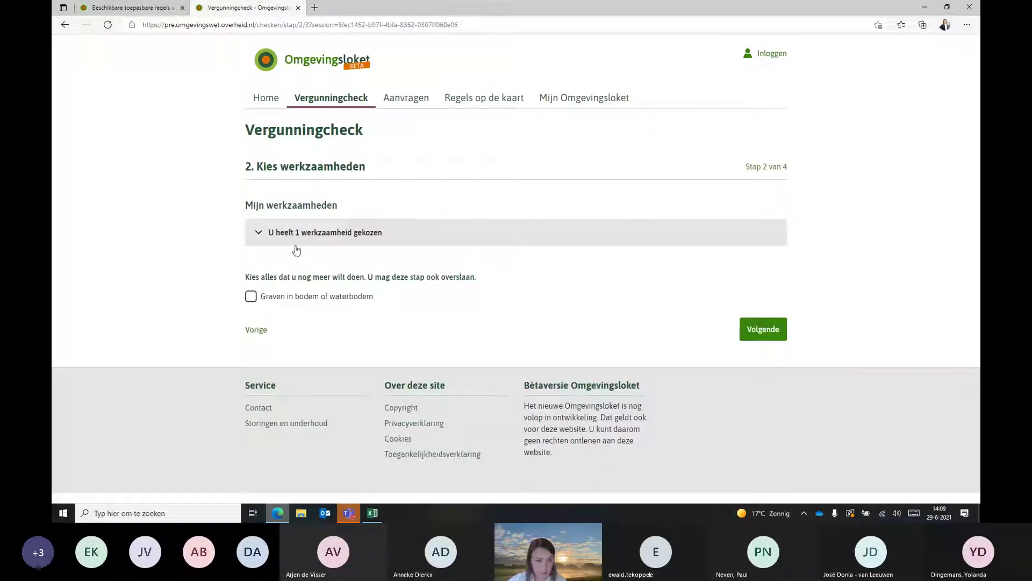
left_click(259, 232)
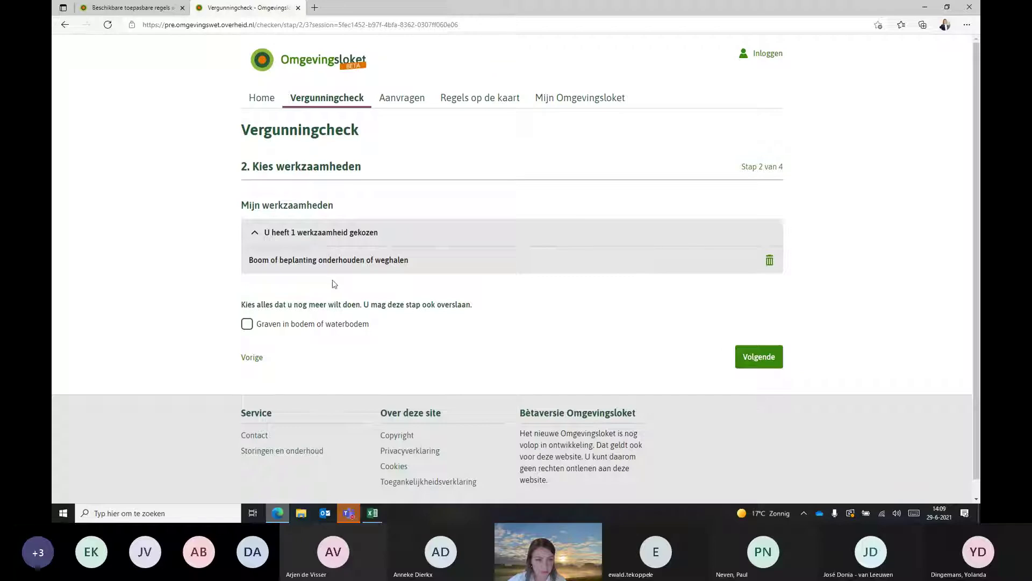
left_click(759, 356)
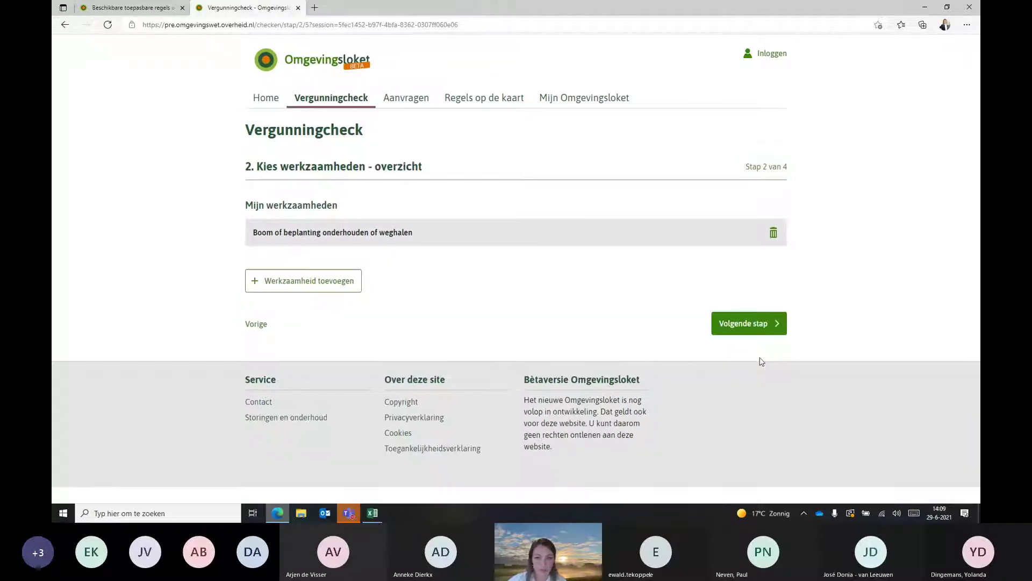
left_click(753, 325)
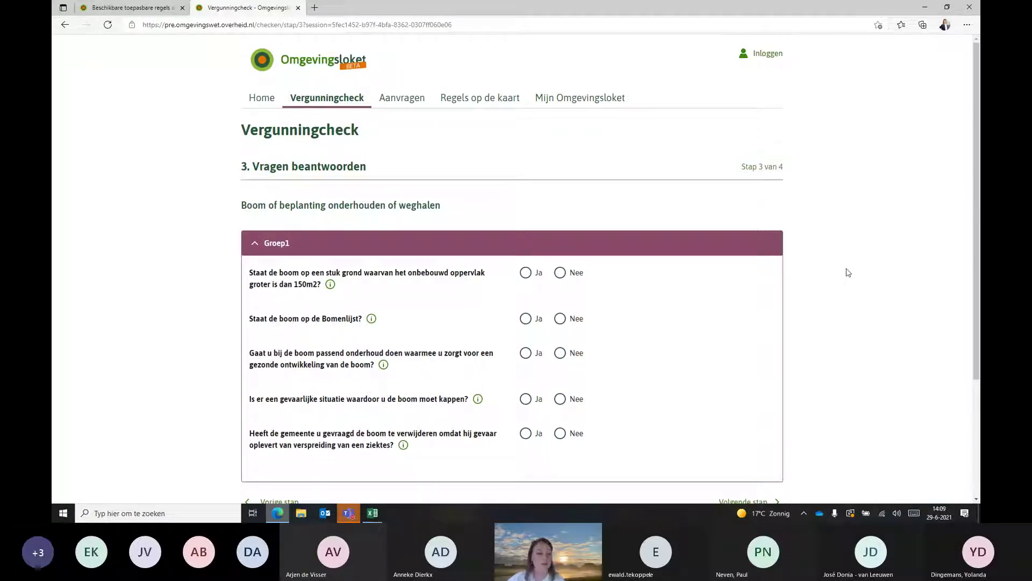
Answer Ja to the question about undeveloped land larger than 150m2 and Nee to the Bomenlijst question.
scroll(367, 425, "down", 1)
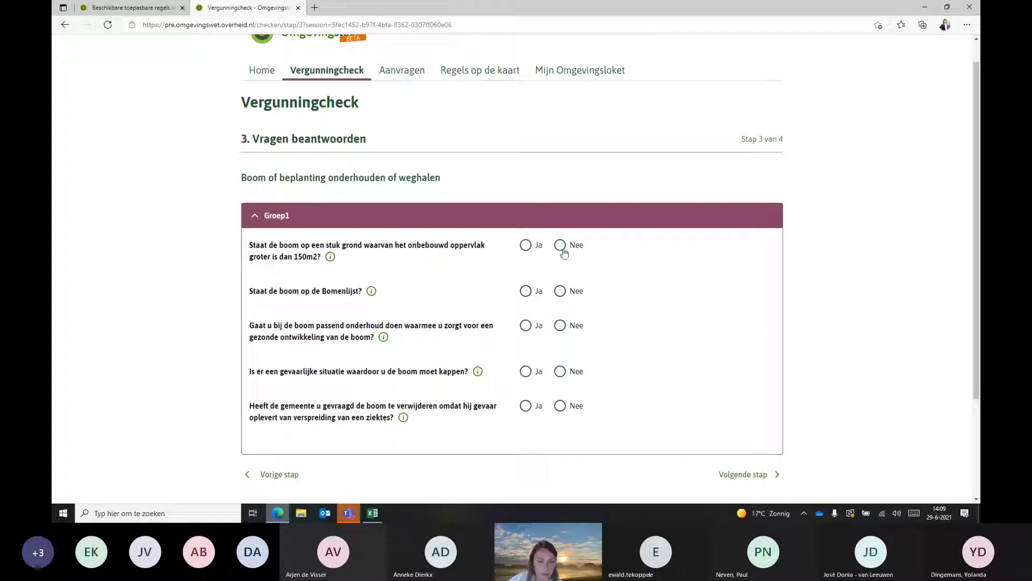
left_click(529, 248)
left_click(559, 245)
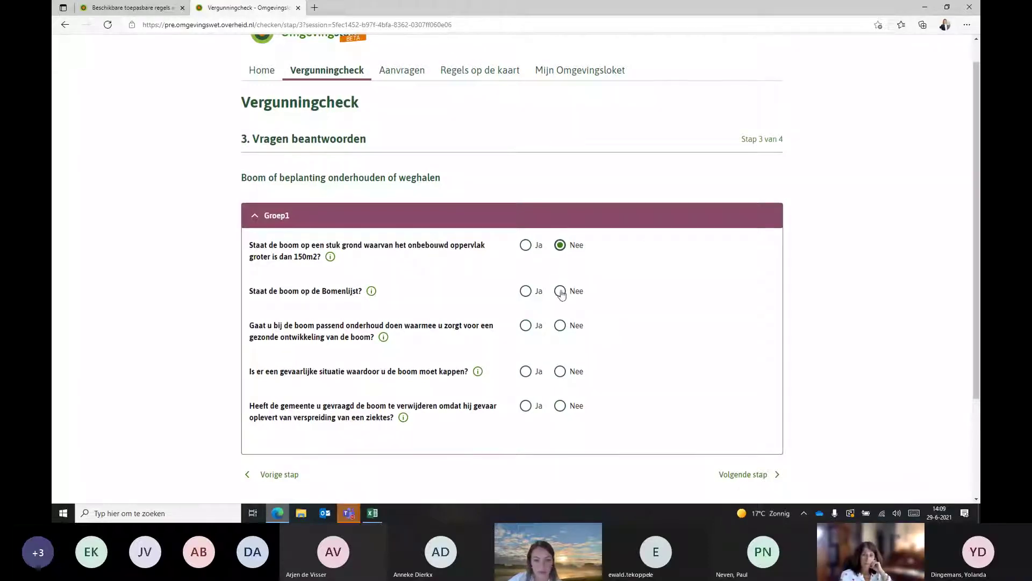
left_click(560, 291)
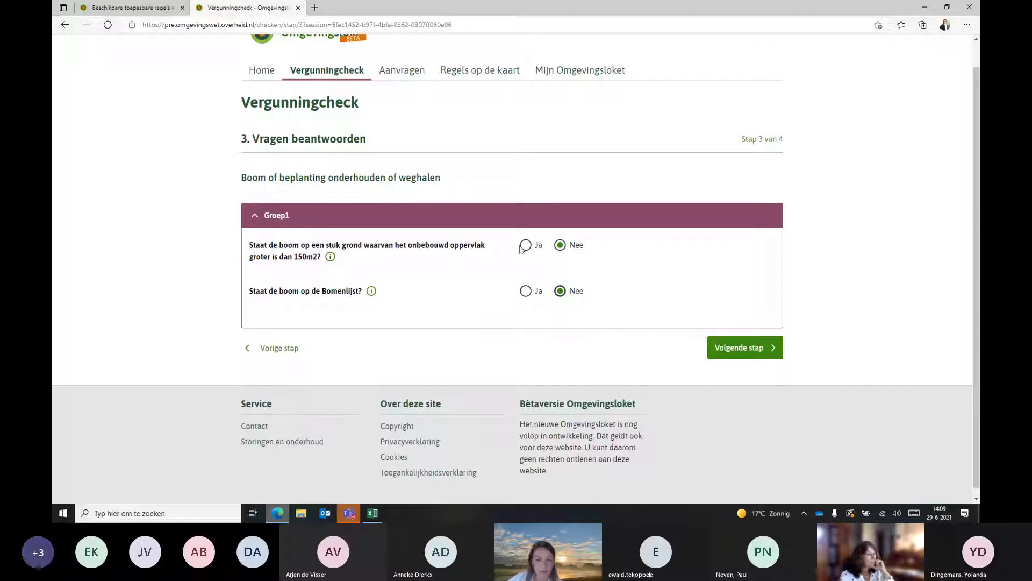
left_click(525, 245)
left_click_drag(377, 261, 291, 253)
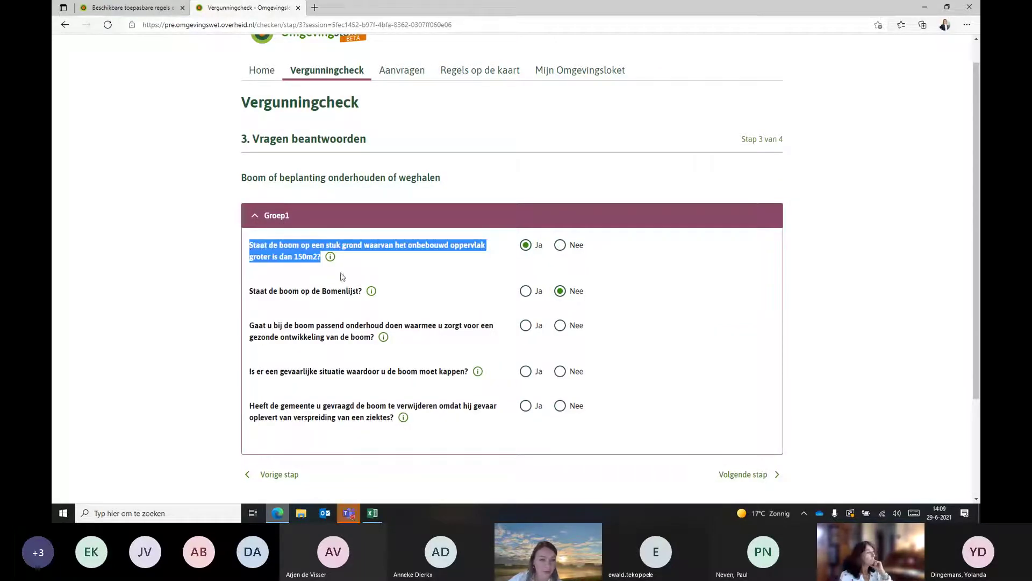
left_click(396, 287)
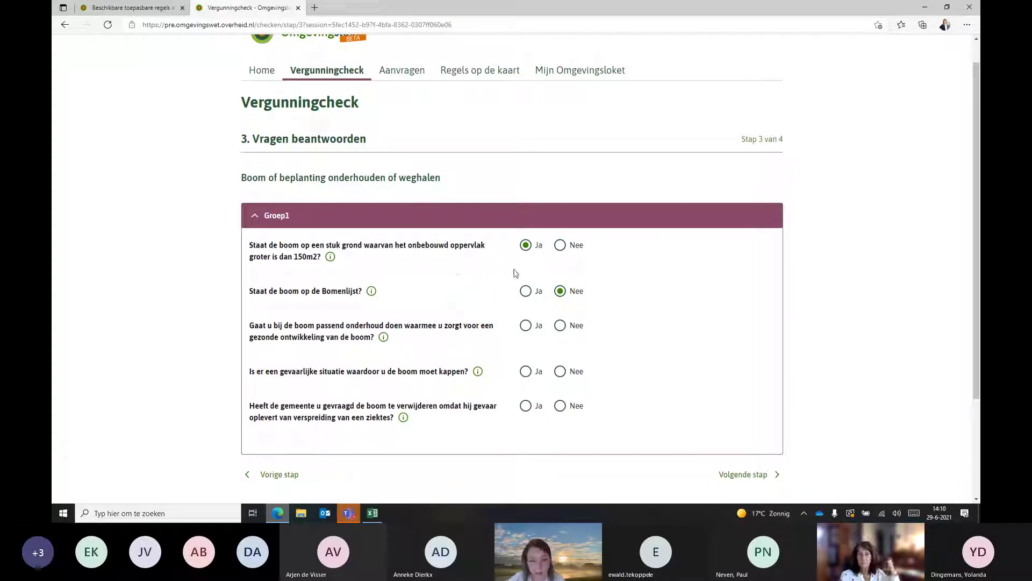
Load the PRE environment's Registratie Toepasbare Regels in a new browser tab and filter on bestuursorgaan Gemeente Alblasserdam.
left_click(315, 8)
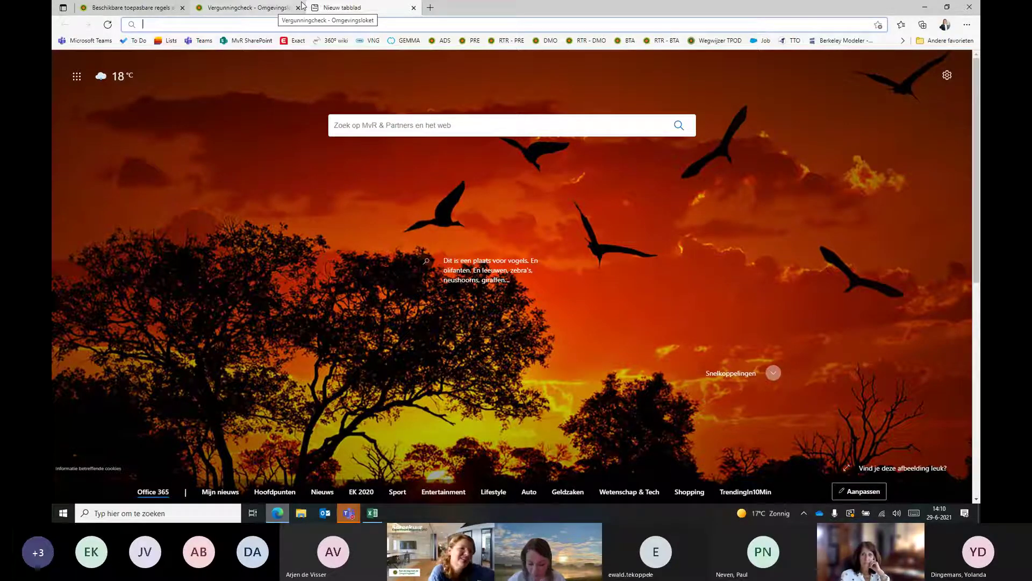
left_click(240, 9)
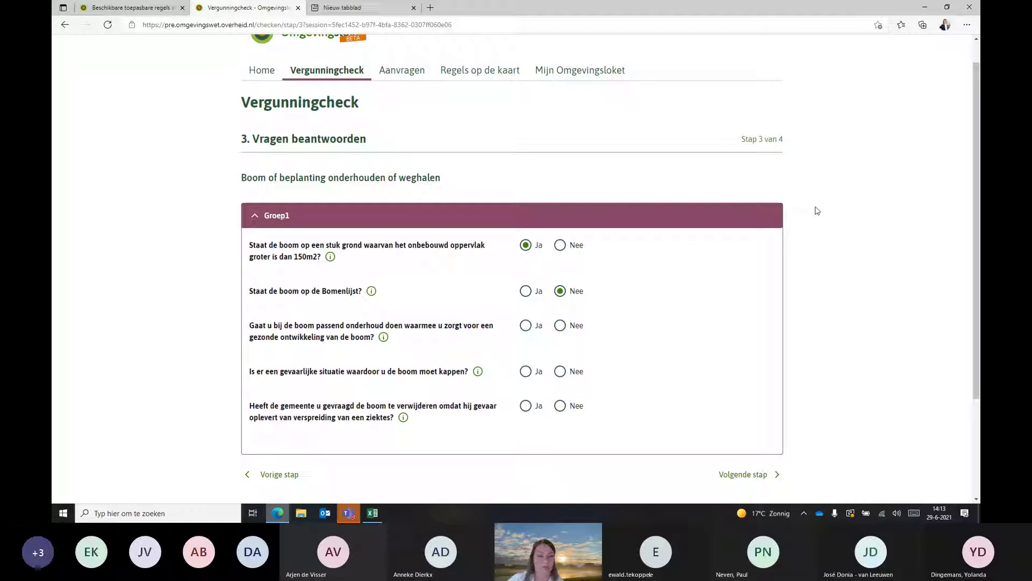
left_click(334, 15)
left_click(509, 41)
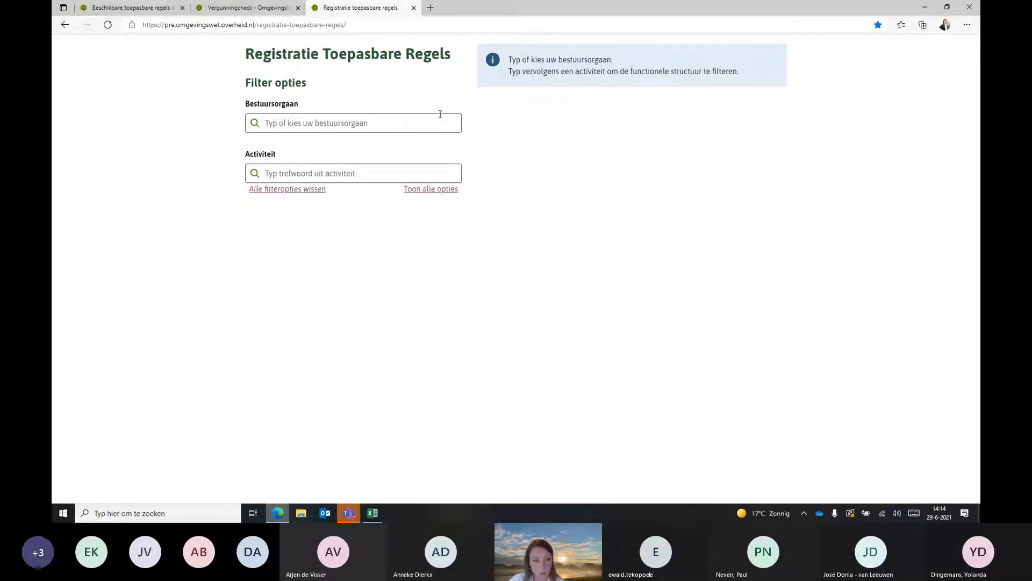
left_click(403, 121)
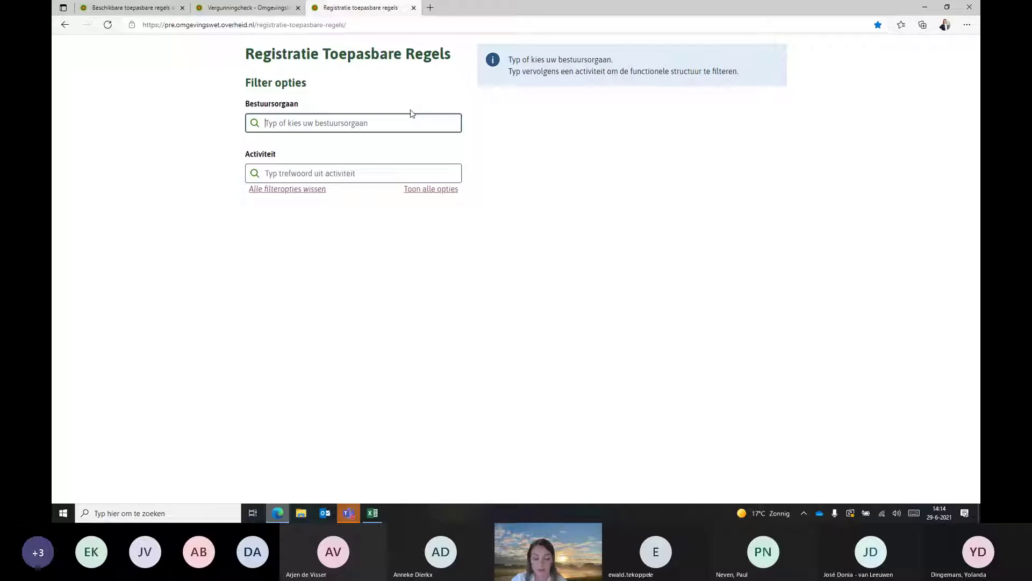
type("alb")
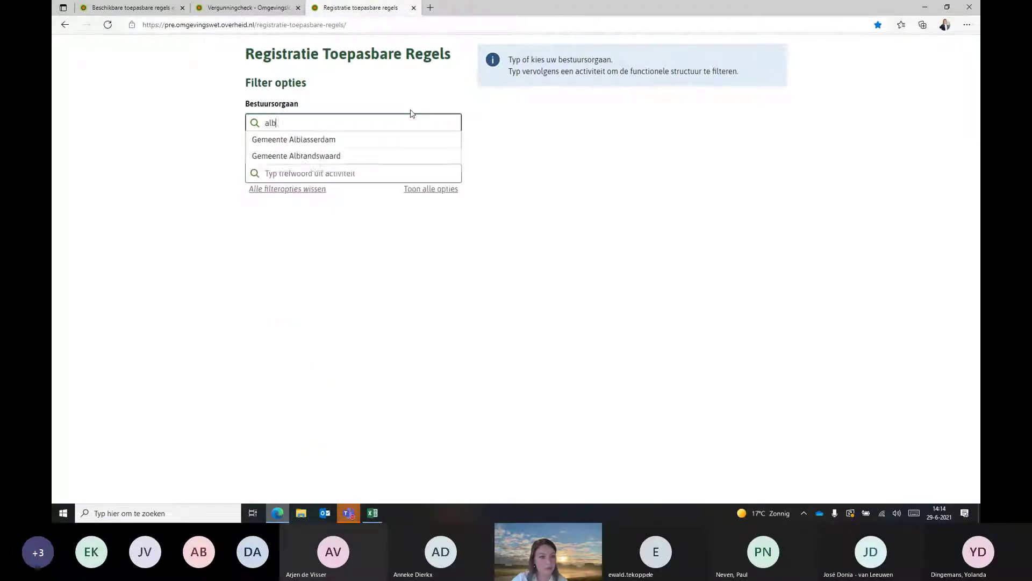
type("lass")
left_click(392, 139)
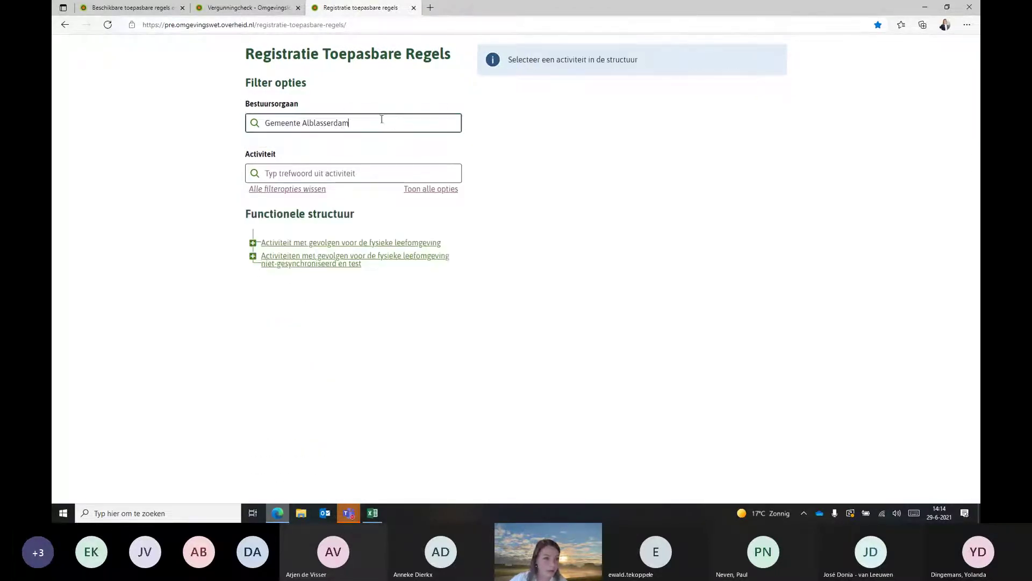
Filter the activities on "kappen" and show the Conclusie under "Boom kappen of houtopstand vellen".
left_click(293, 173)
type("kappen")
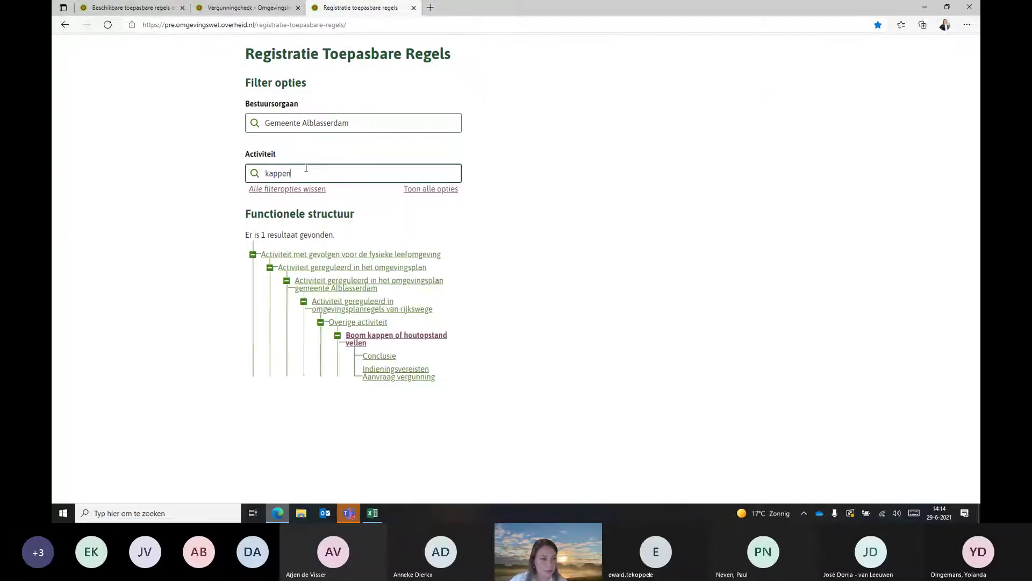
scroll(183, 271, "down", 2)
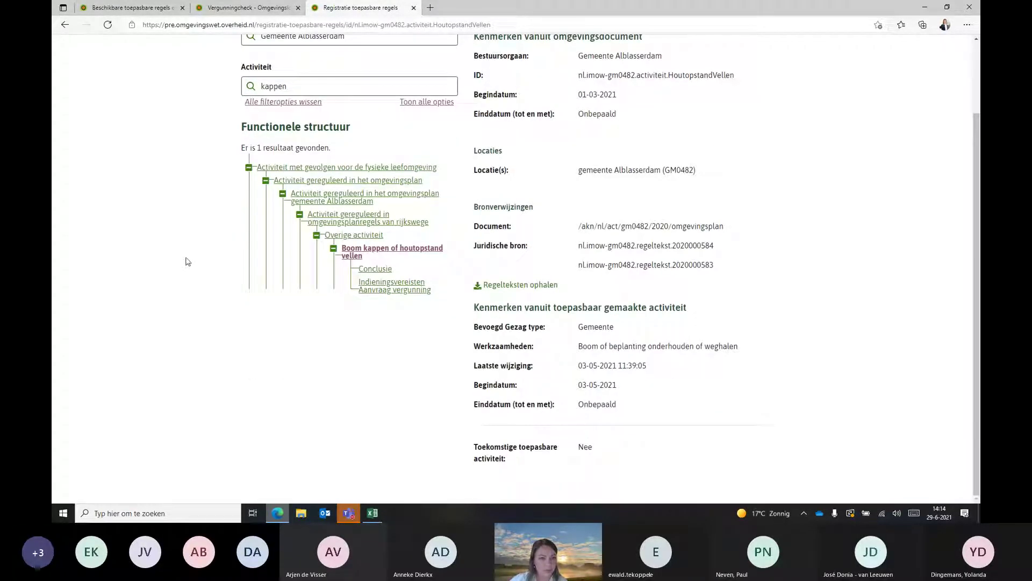
left_click(369, 273)
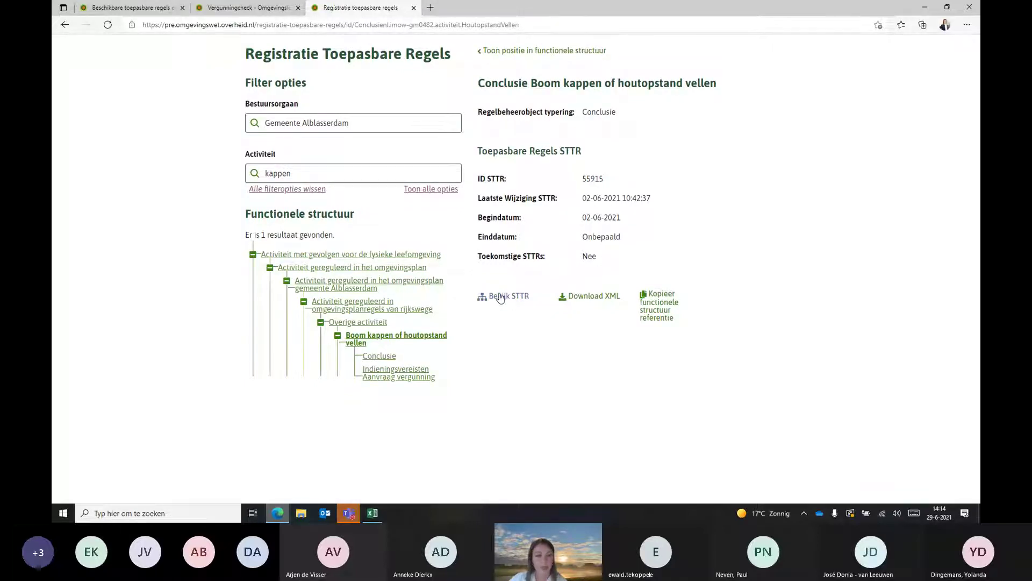
View the STTR diagram of the Conclusie, examine its questions against the Vergunningcheck and close the diagram.
left_click(255, 10)
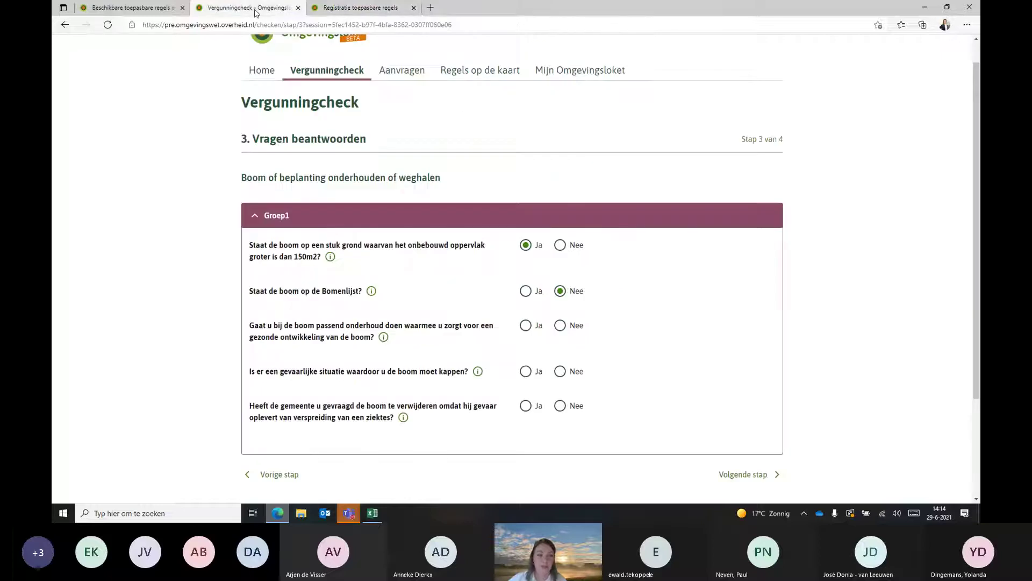
left_click(355, 8)
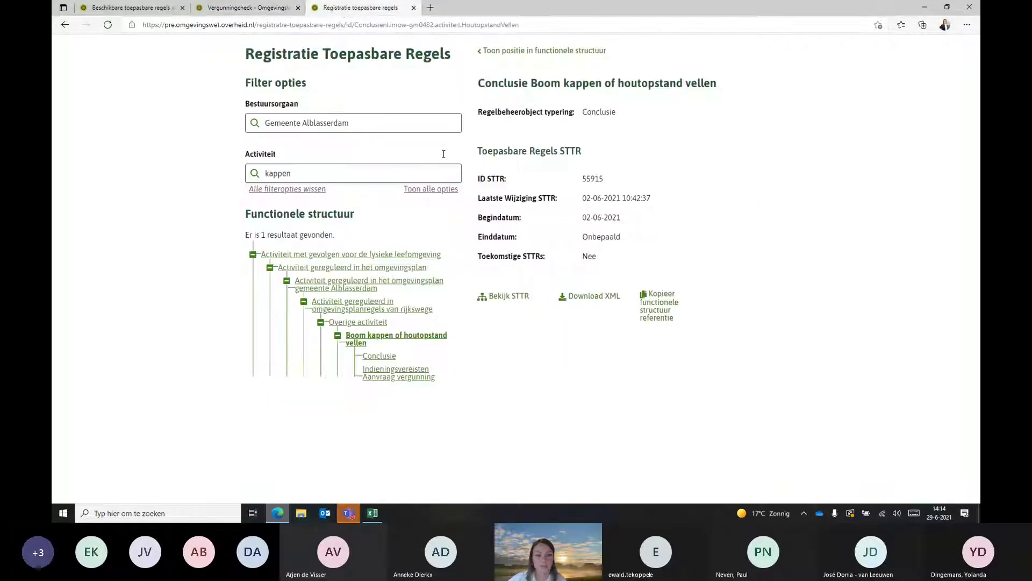
left_click(506, 303)
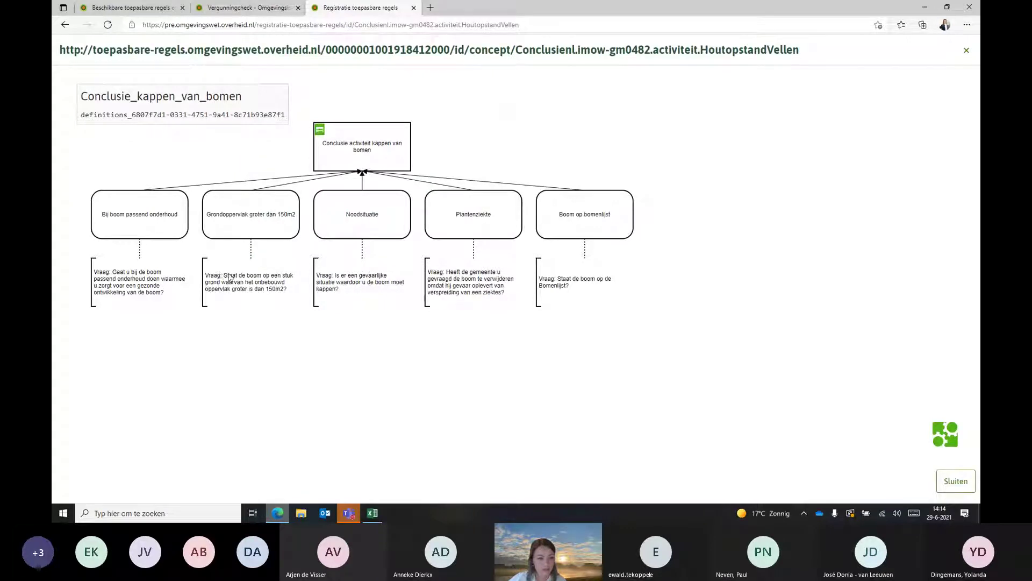
left_click_drag(230, 275, 275, 291)
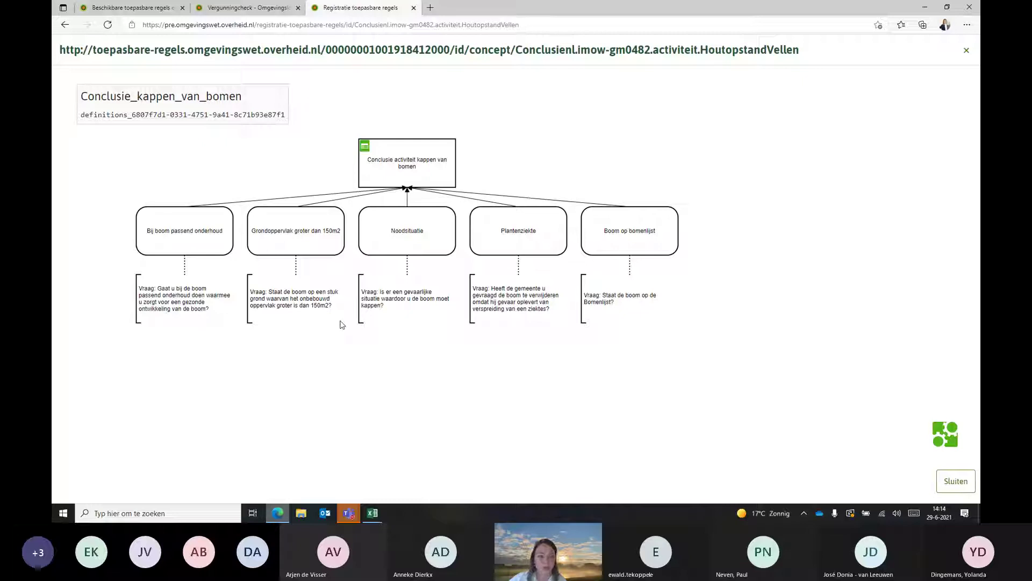
left_click(966, 52)
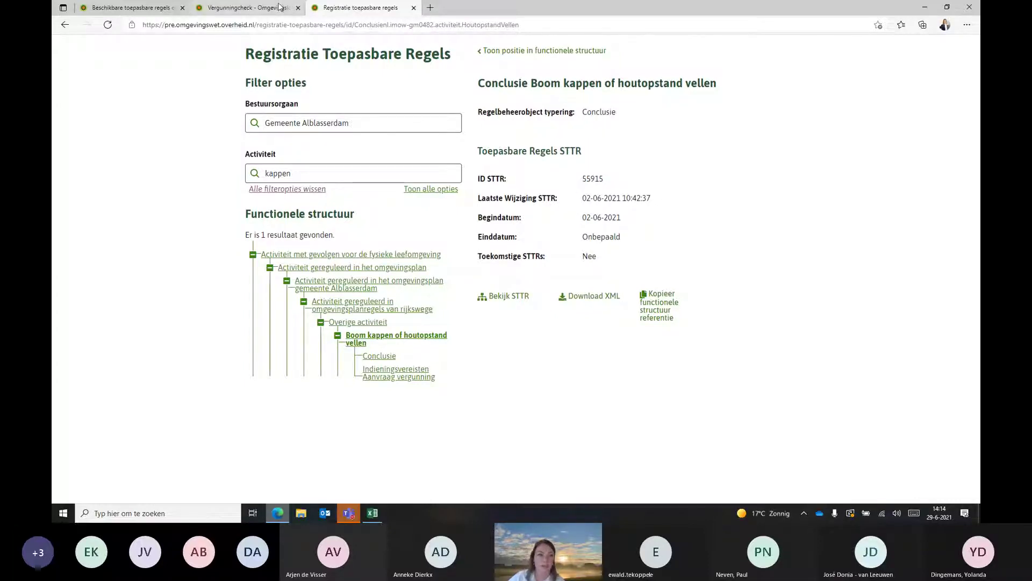
Revisit the 150m2 question in the Vergunningcheck and download the Conclusie's applicable rules as XML from the Registratie Toepasbare Regels.
left_click(242, 8)
left_click_drag(360, 270, 249, 241)
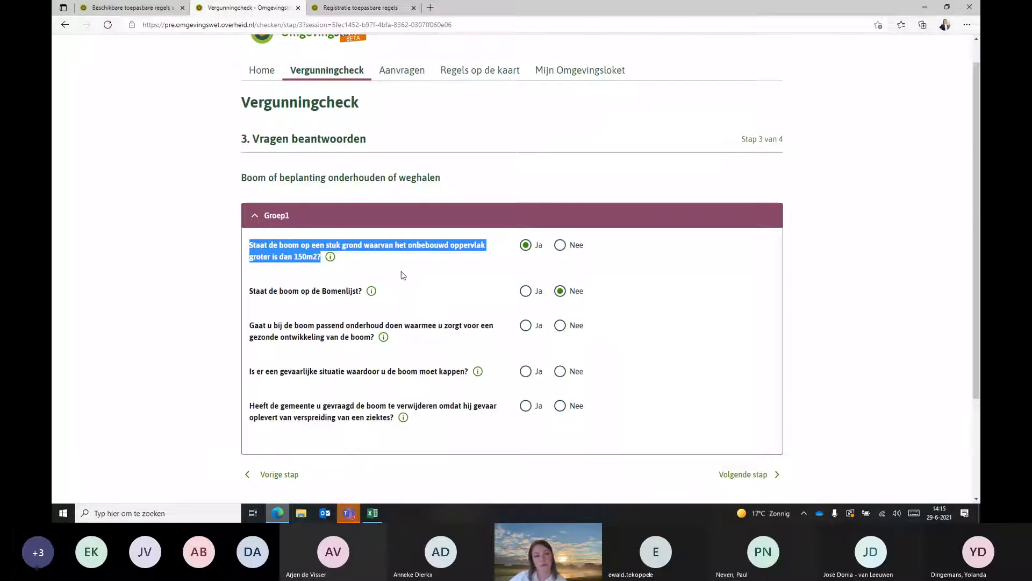
left_click(363, 7)
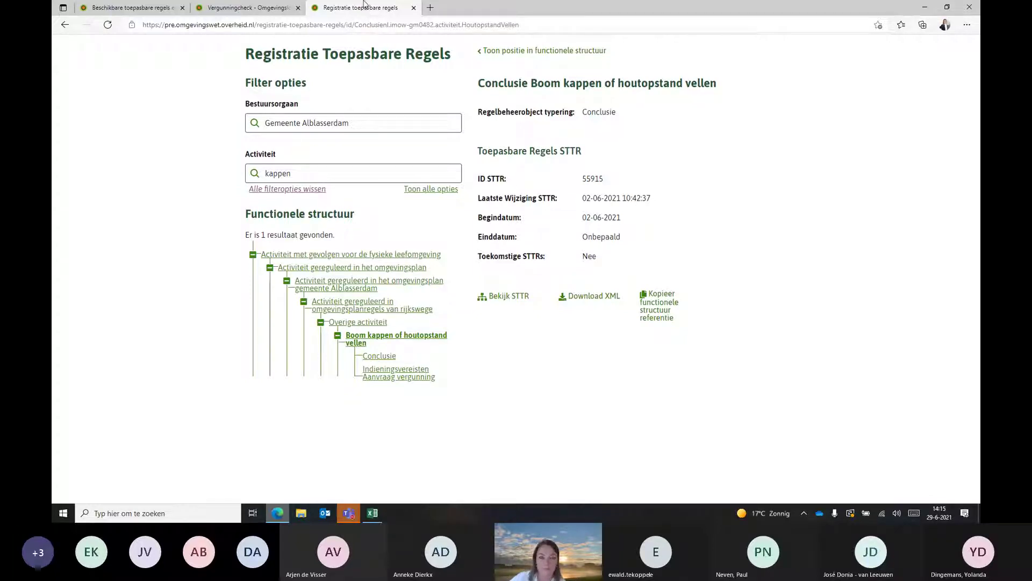
left_click(593, 299)
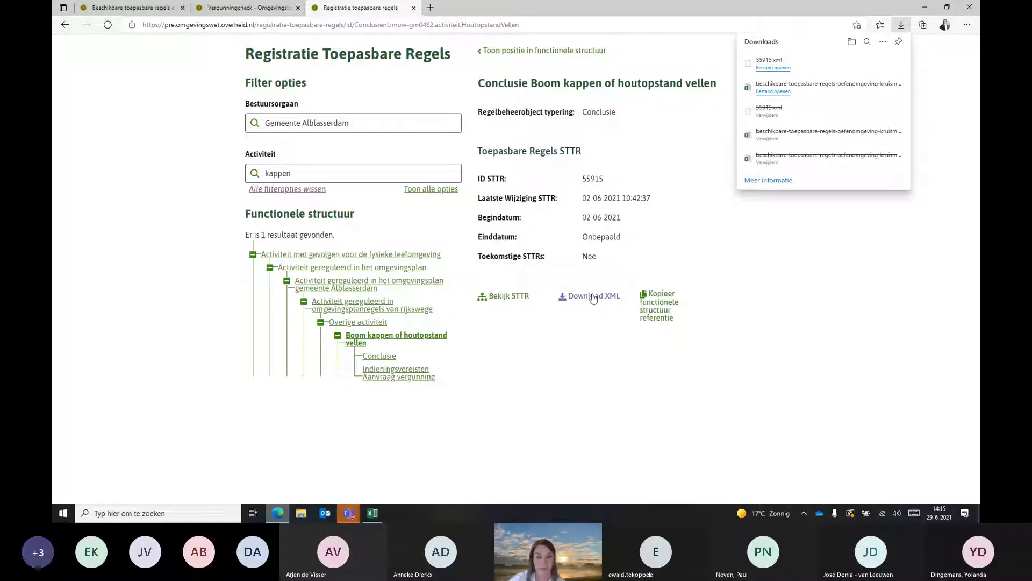
Return to the Vergunningcheck and read the explanations for the 150m2 question and the Bomenlijst question.
key("ctrl+shift+Tab")
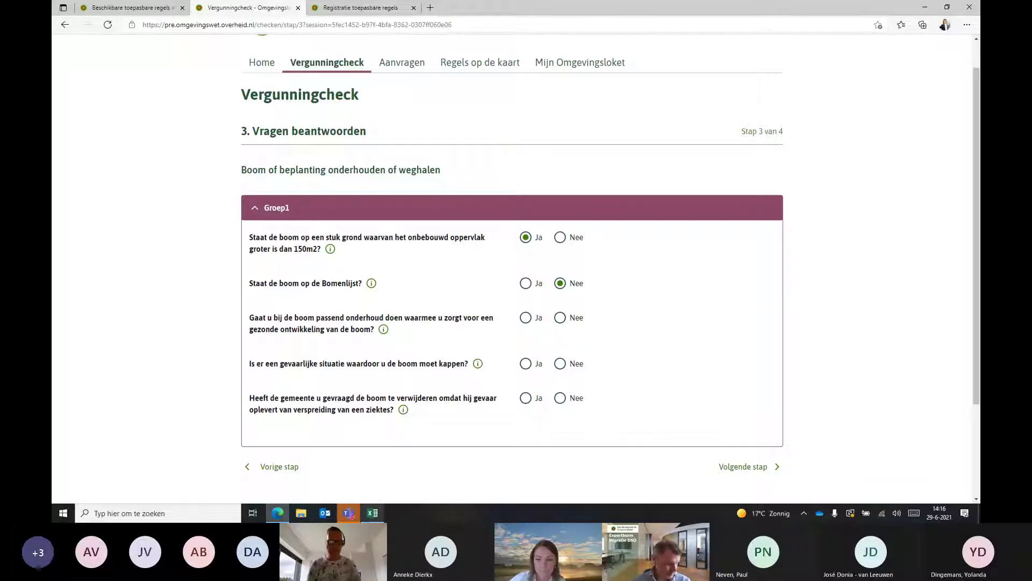
key("alt+Tab")
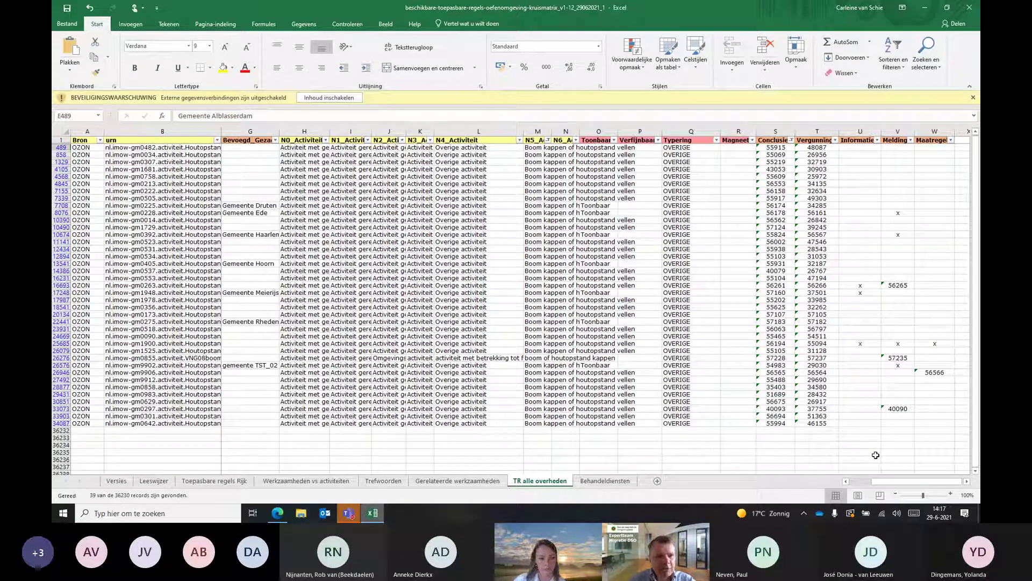
left_click(277, 513)
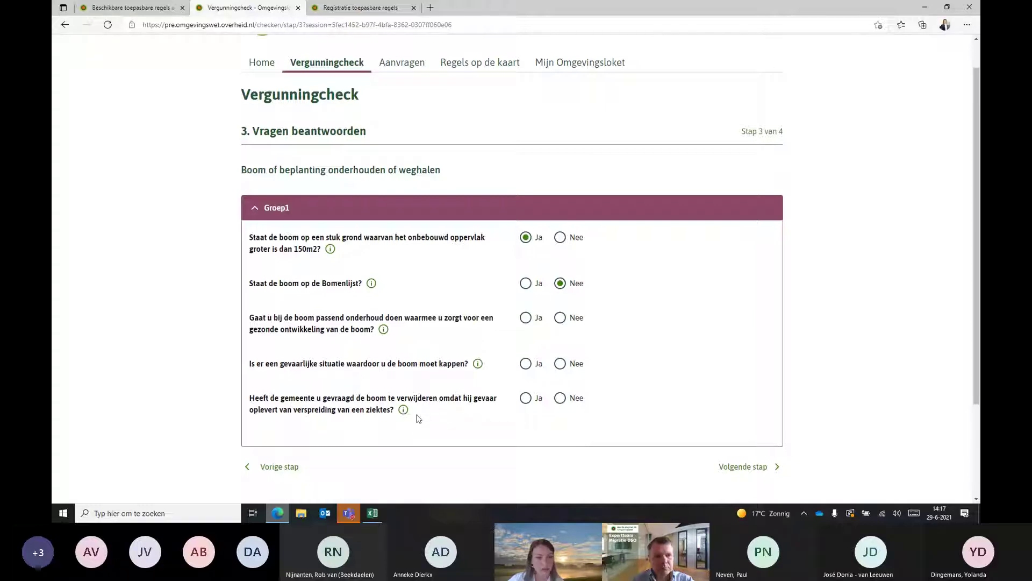
left_click_drag(321, 249, 250, 238)
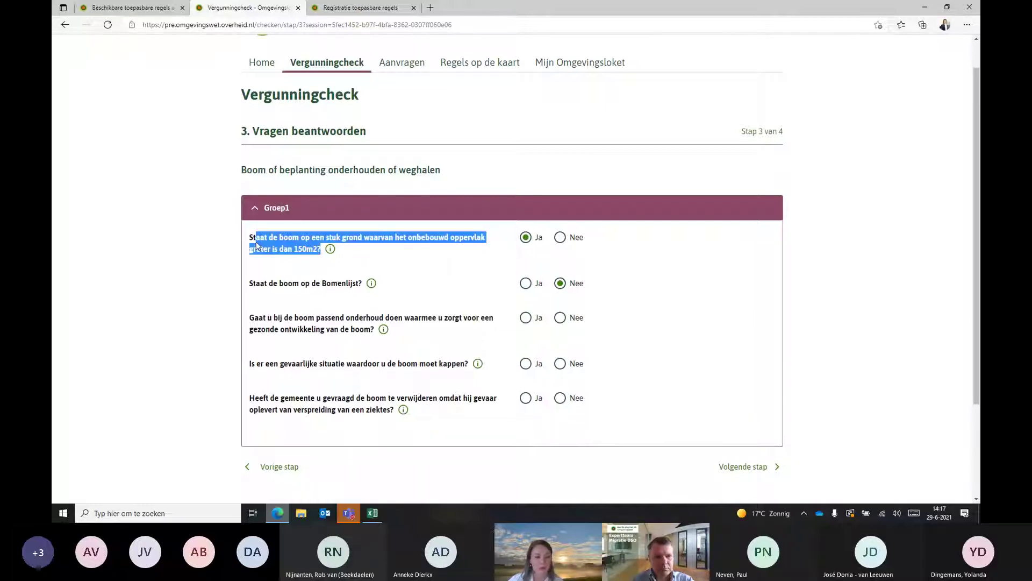
left_click(394, 301)
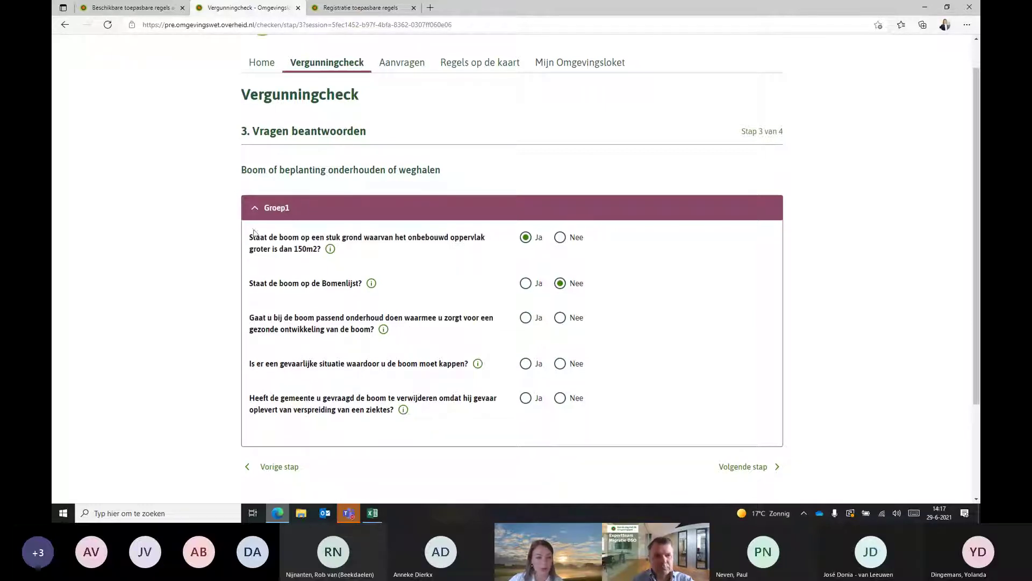
left_click(331, 249)
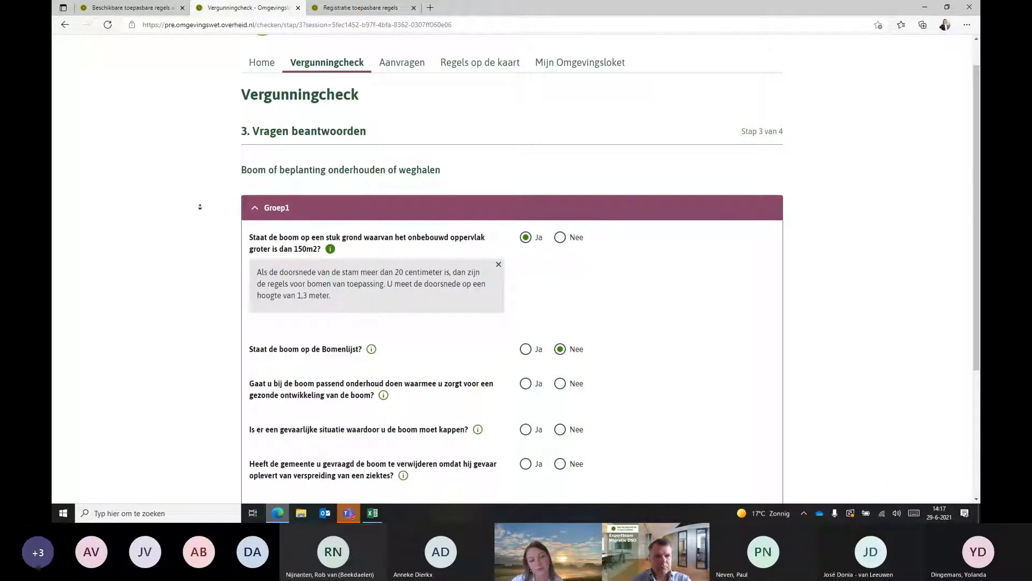
scroll(252, 201, "down", 1)
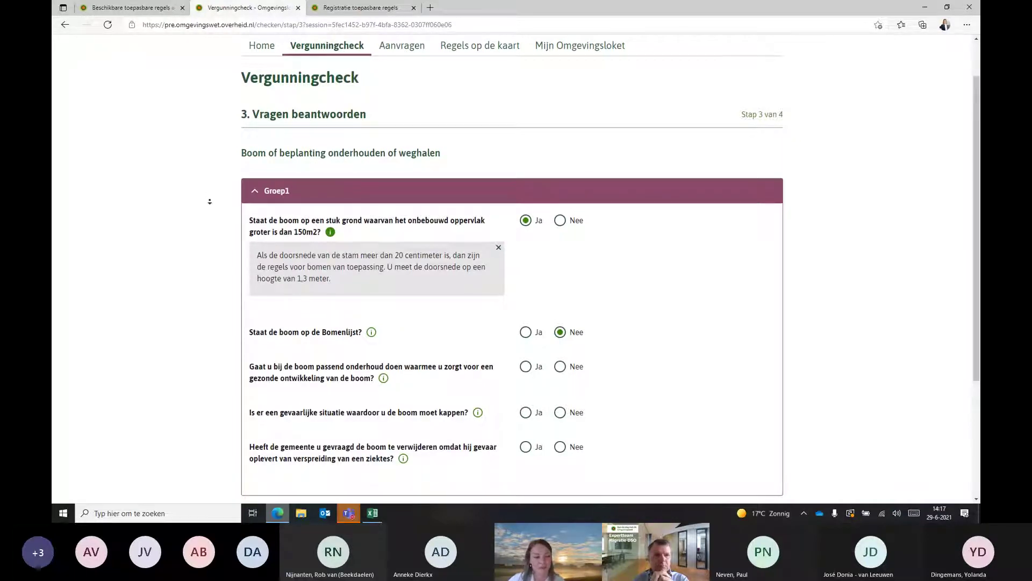
scroll(212, 197, "down", 1)
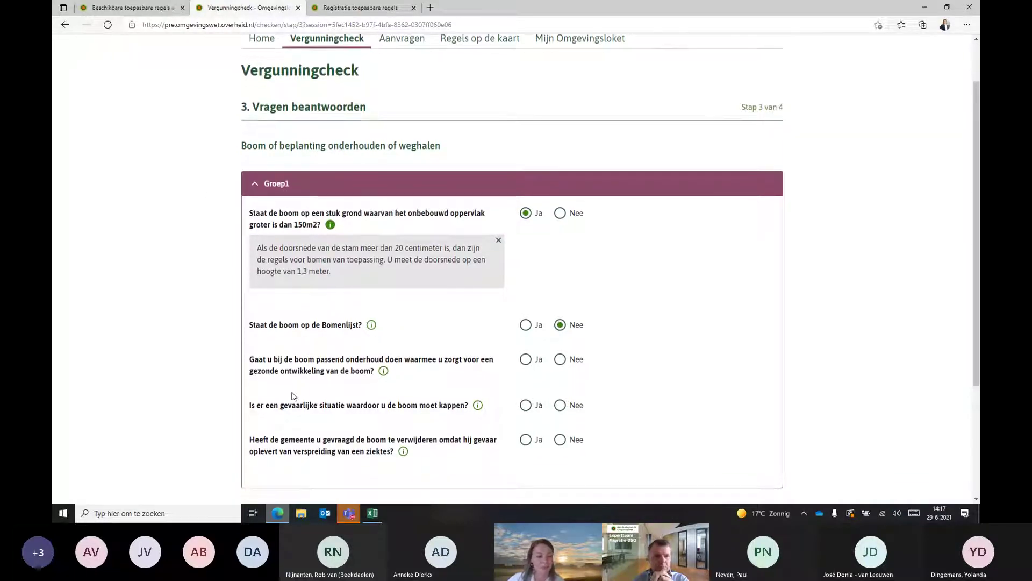
left_click(371, 325)
scroll(185, 322, "down", 1)
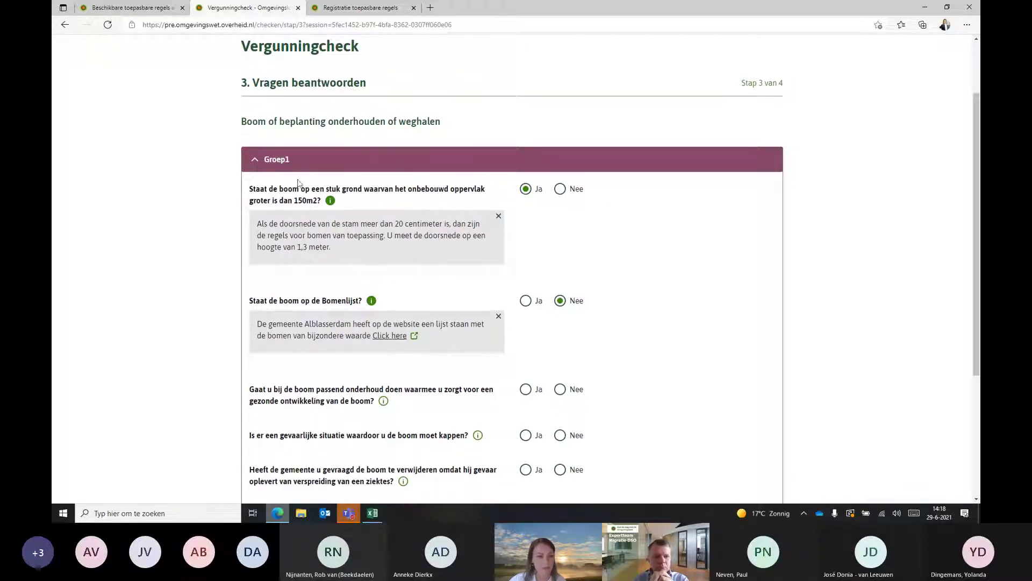
scroll(213, 214, "down", 1)
scroll(213, 214, "down", 1)
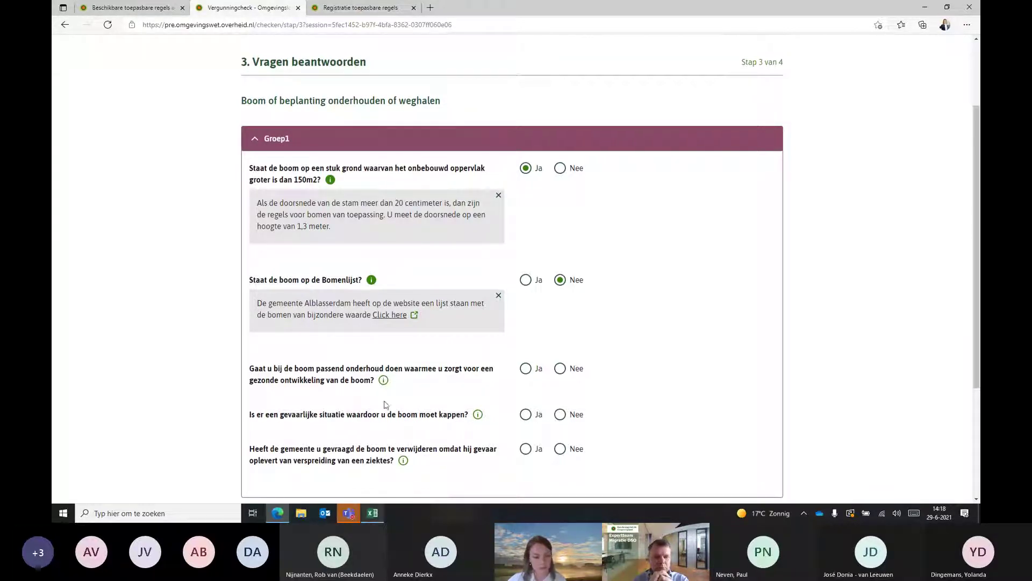
Switch to the kruismatrix workbook in Excel and select Gemeente Almere under Bestuursorgaan.
left_click(372, 513)
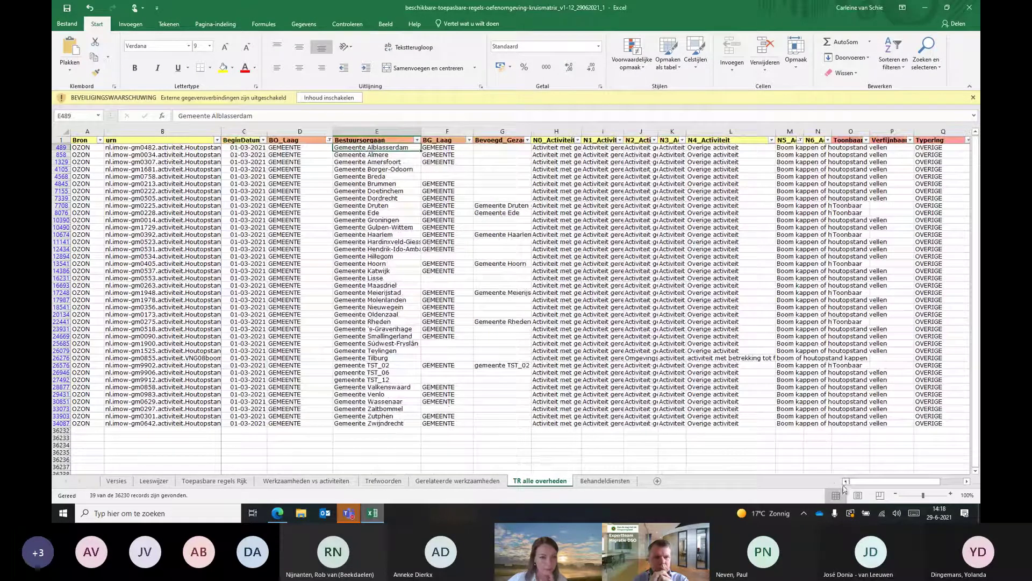
left_click(394, 155)
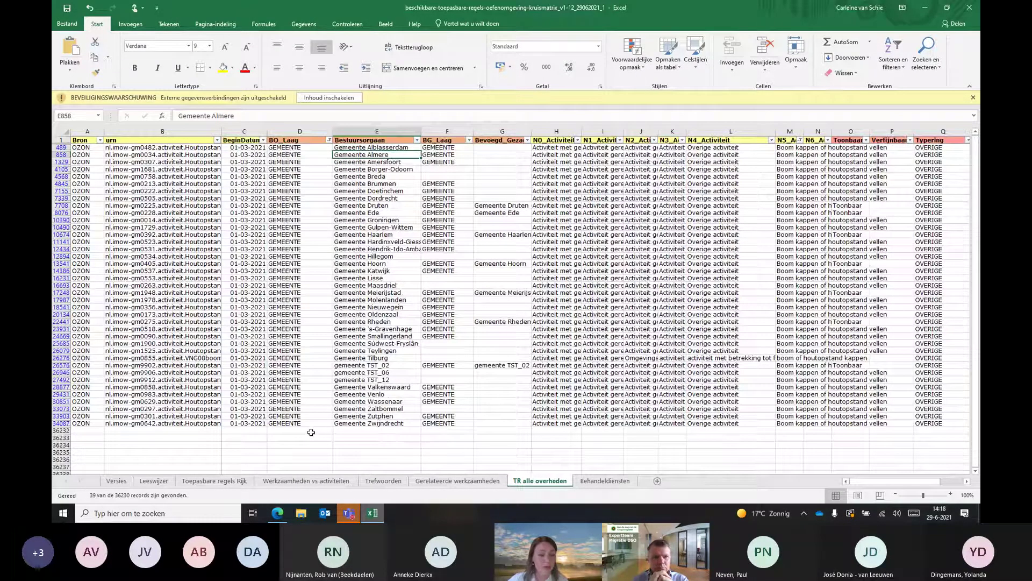